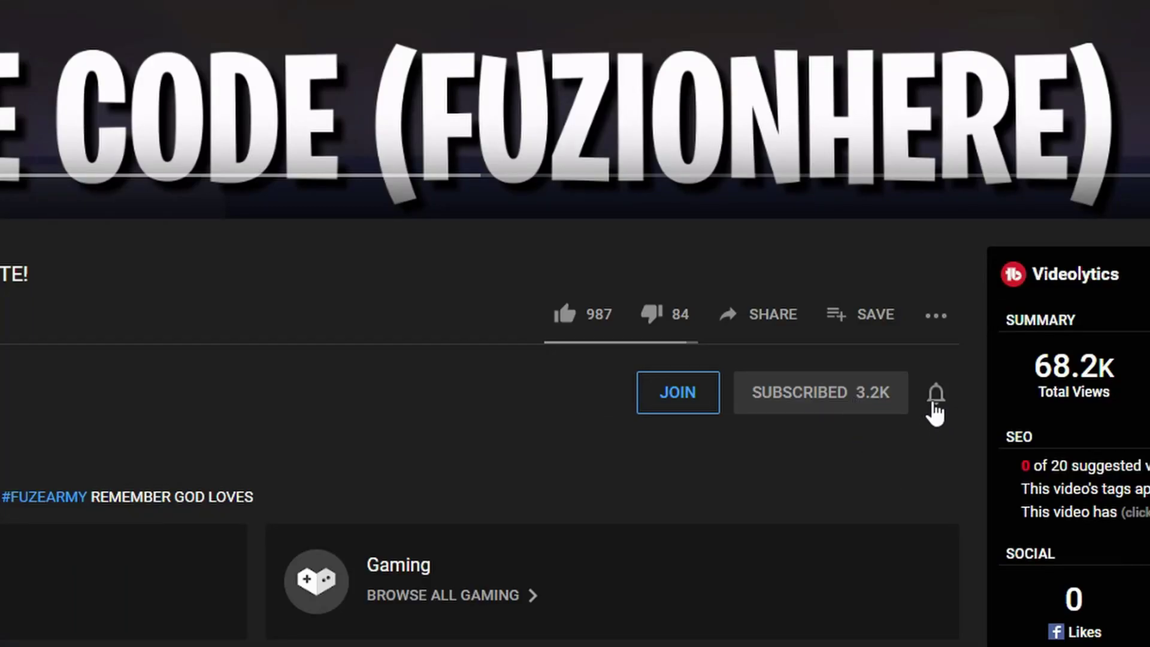
Step: Turn on notifications for the YouTube channel and like the video
click(934, 397)
click(564, 313)
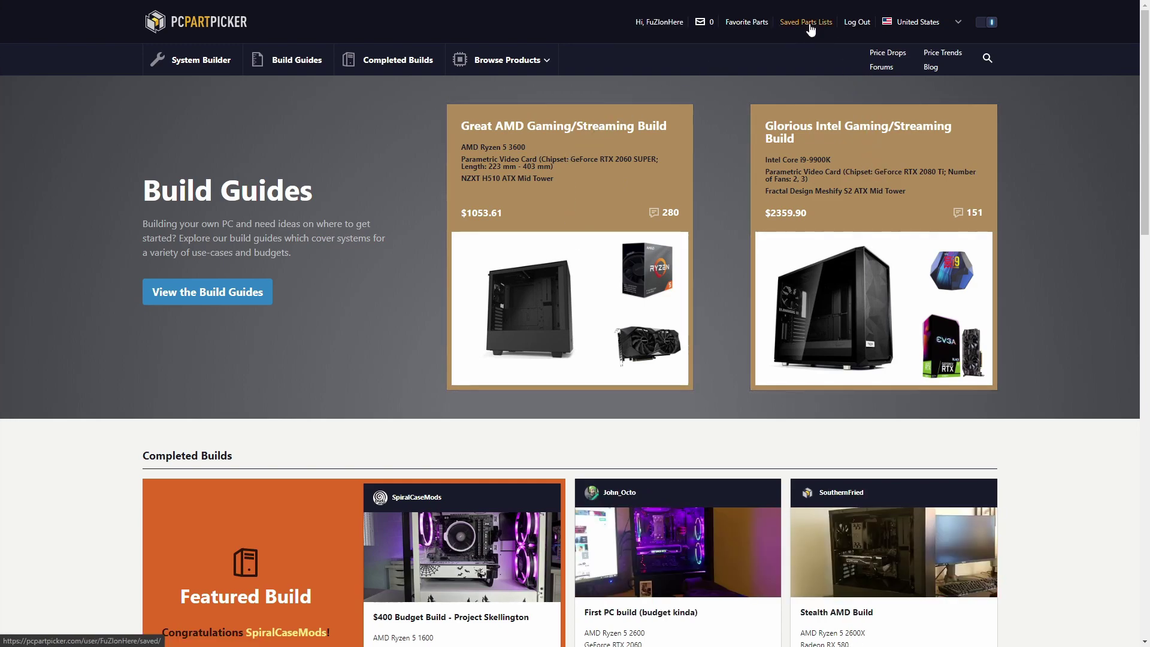
Step: Browse the saved part lists CPU Upgrade V2 Cheaper, My PC and Modern Ryzen 7 Build, then return home
click(808, 24)
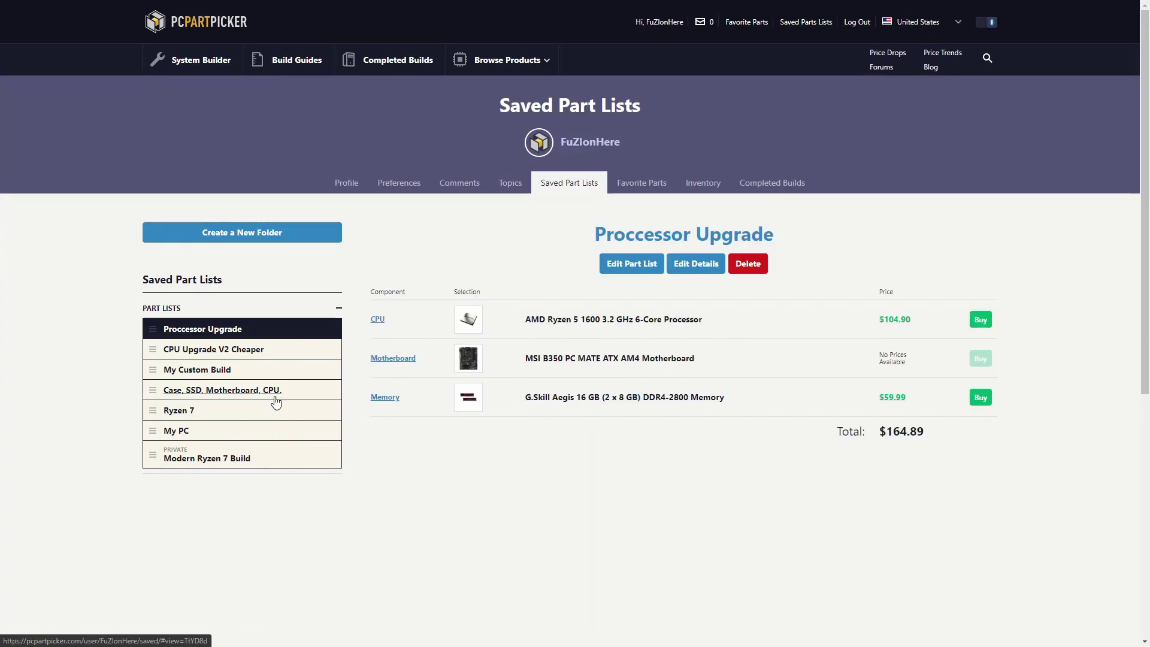
click(276, 353)
click(181, 436)
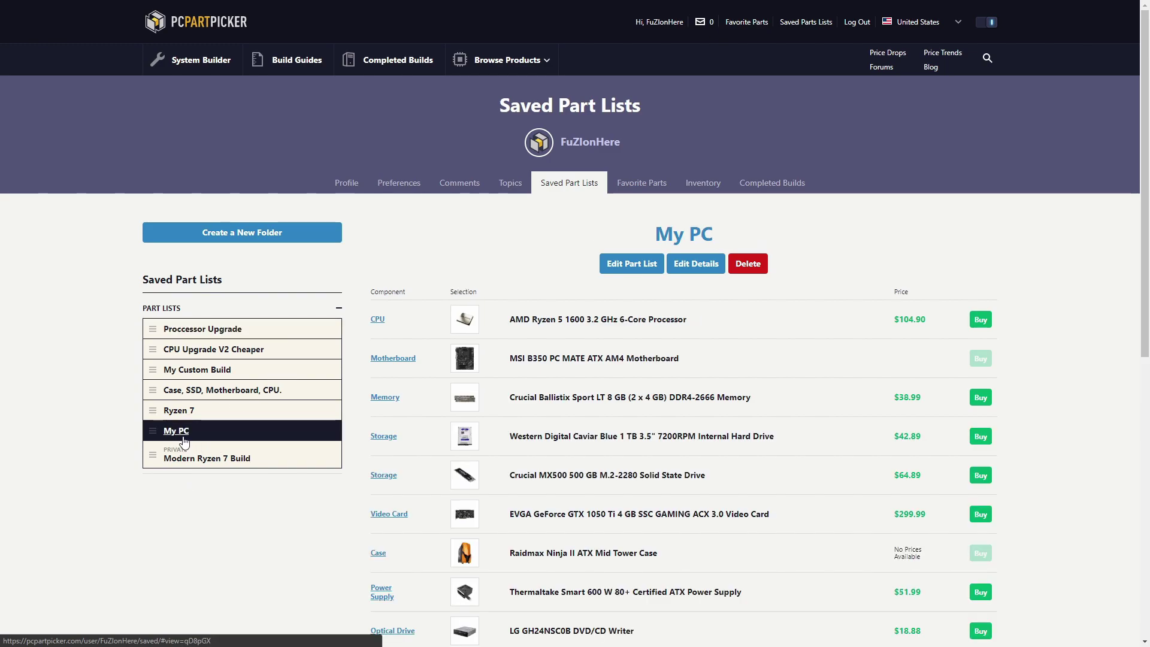
scroll(765, 280, down, 2)
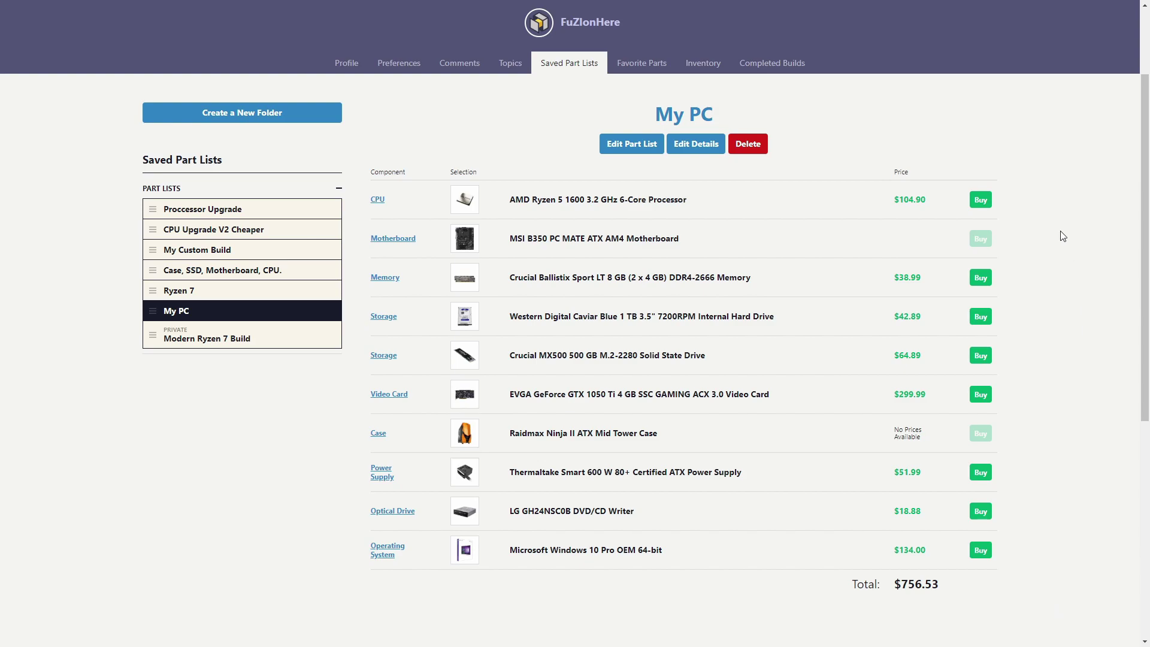
click(233, 341)
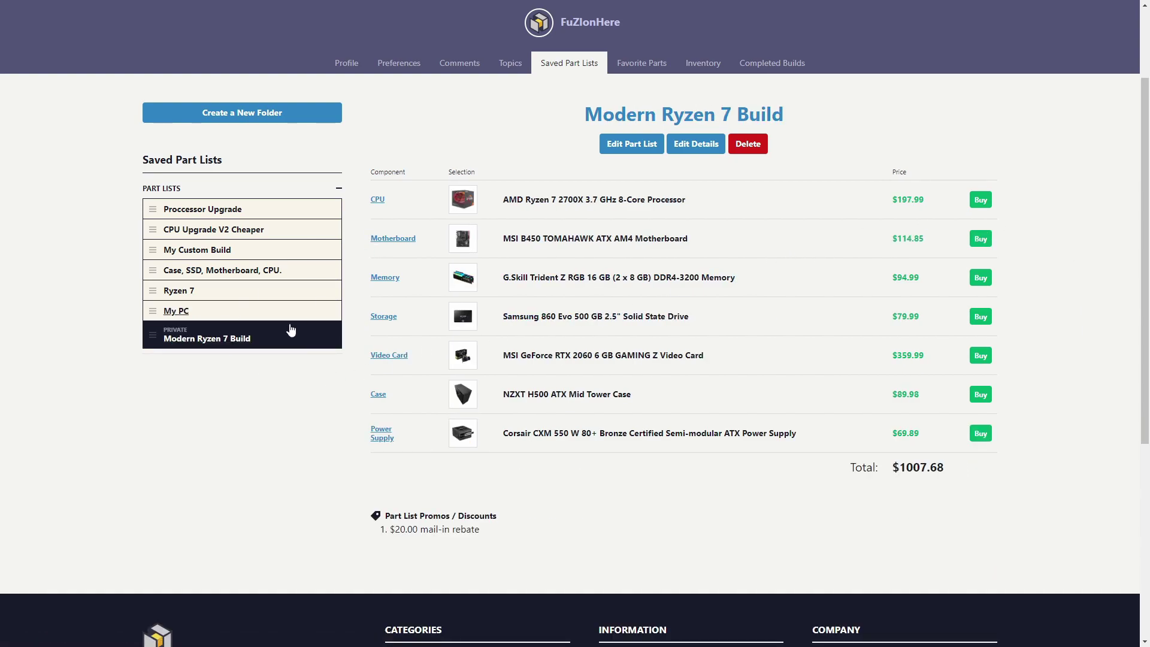
click(176, 311)
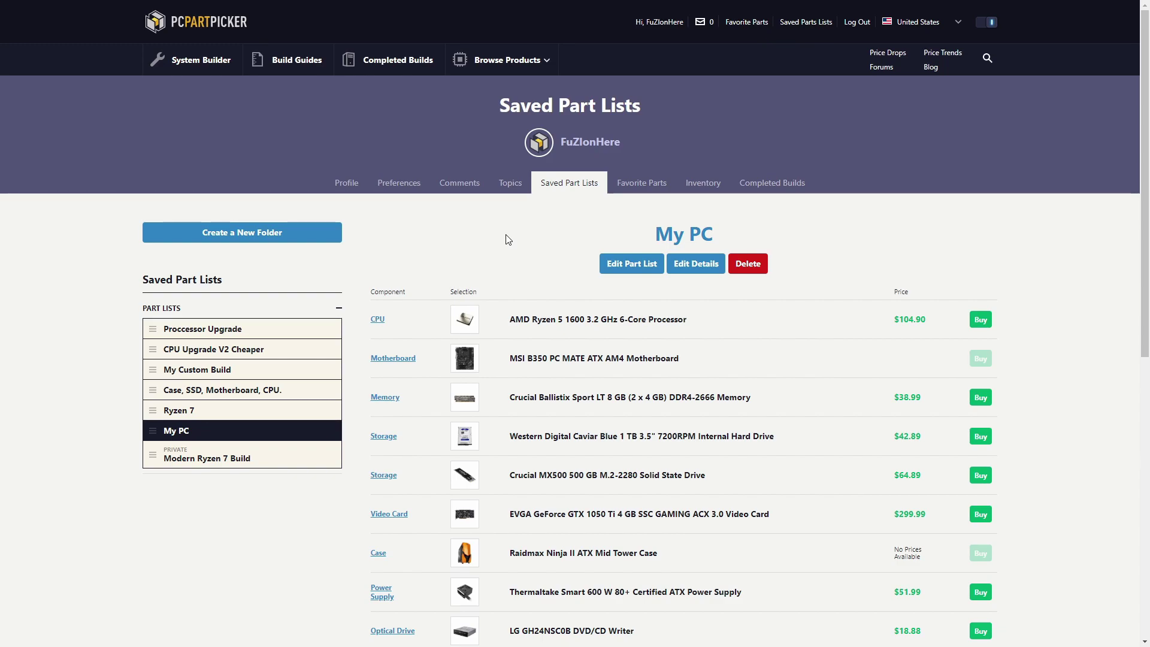
click(183, 31)
Step: Start a new, empty part list in System Builder
click(209, 71)
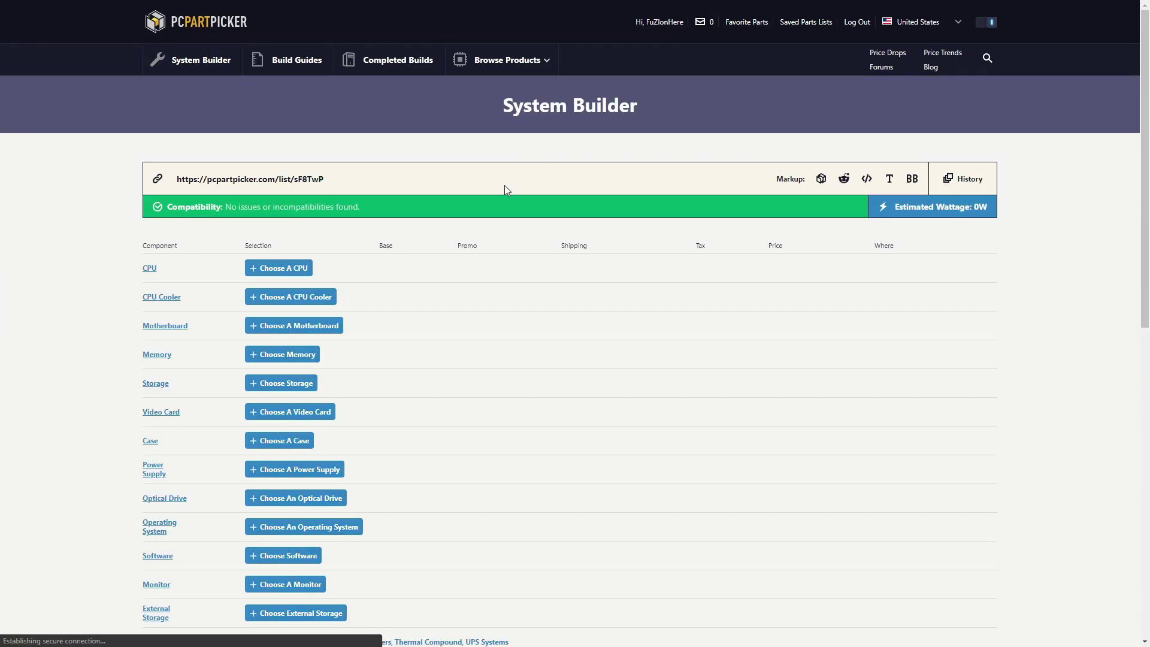
scroll(484, 256, down, 4)
scroll(484, 257, down, 1)
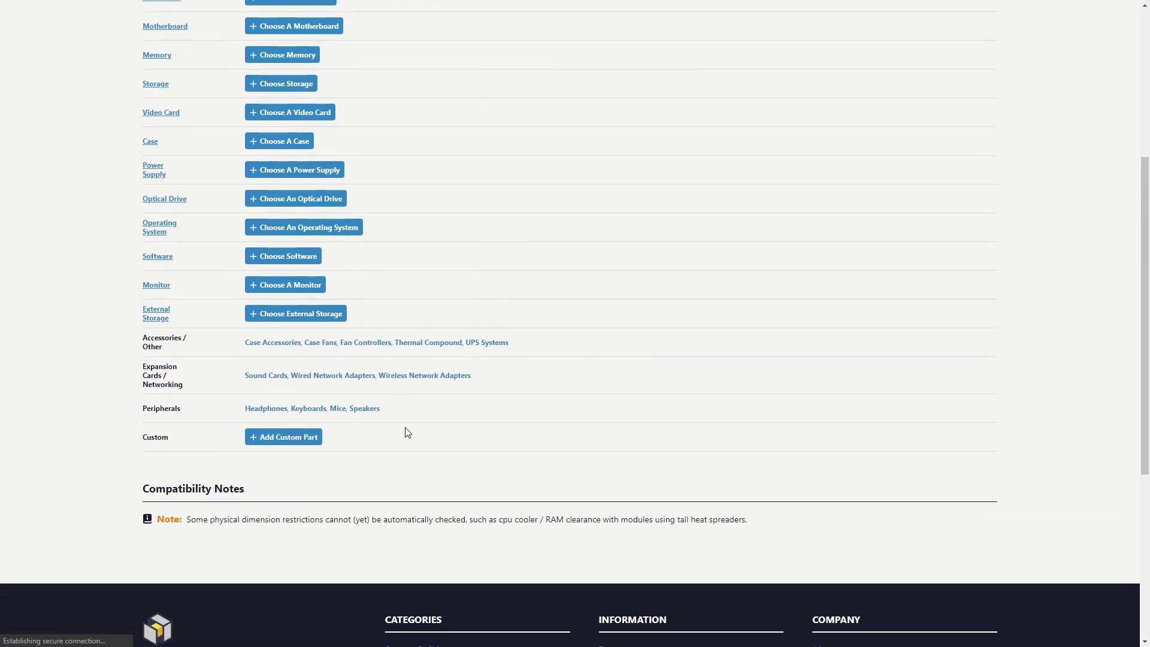
scroll(320, 466, up, 5)
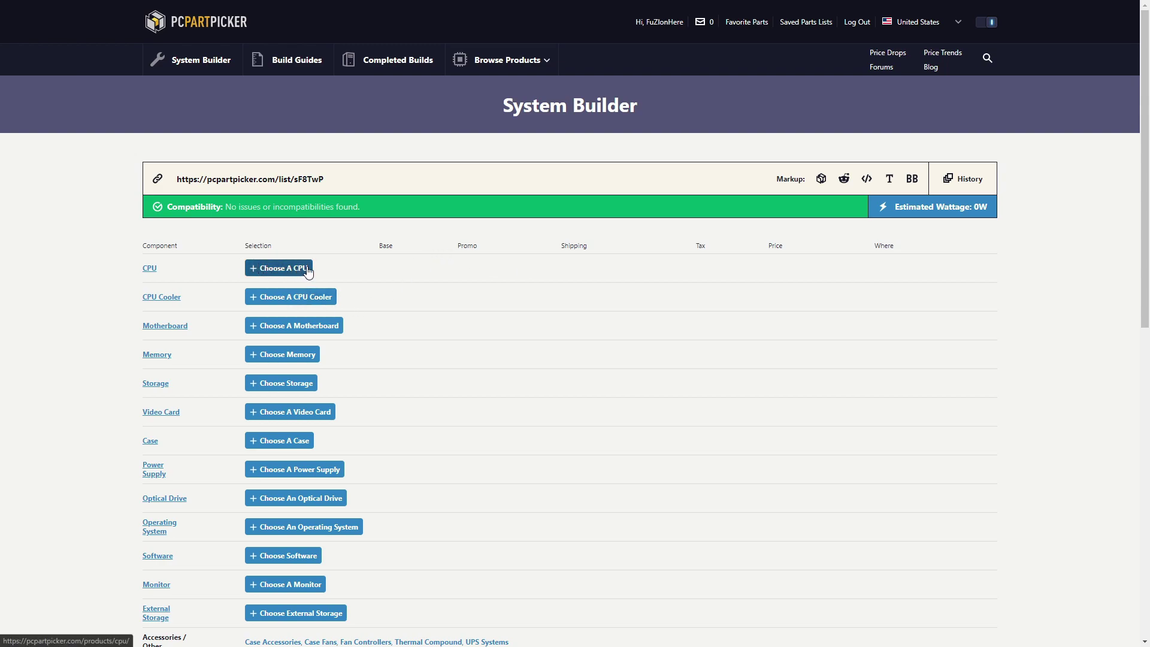
Step: Search the CPUs for 'Ryzen 5 1600' and add the AMD Ryzen 5 1600 at $104.90
click(287, 270)
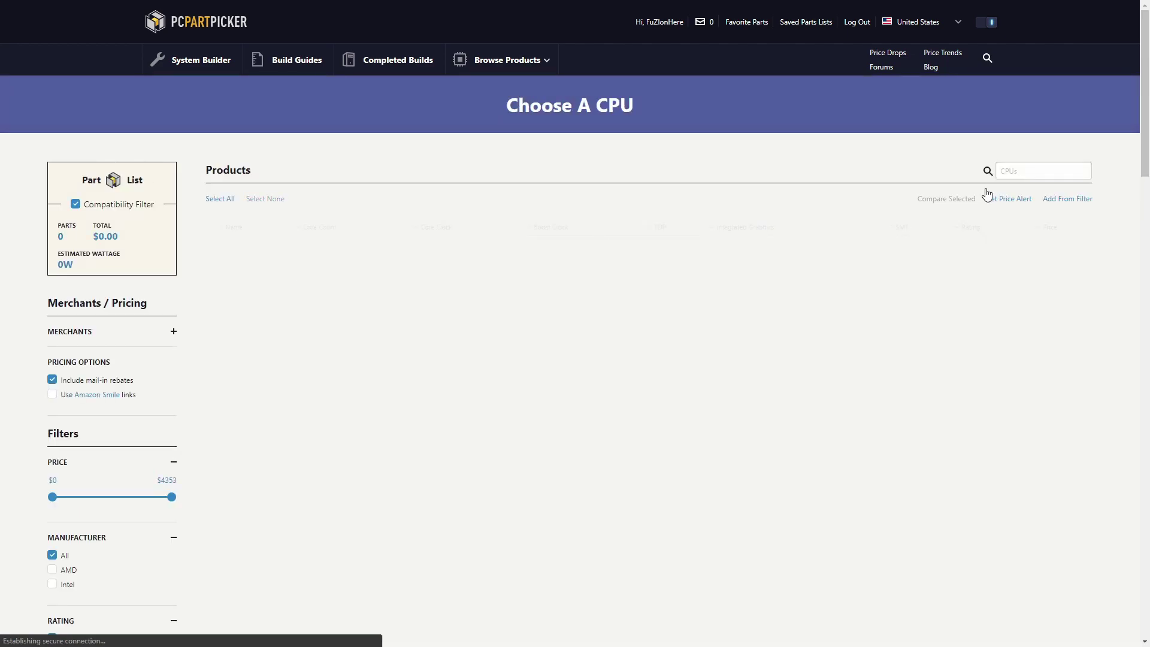
click(1036, 169)
text(Ryzen 5)
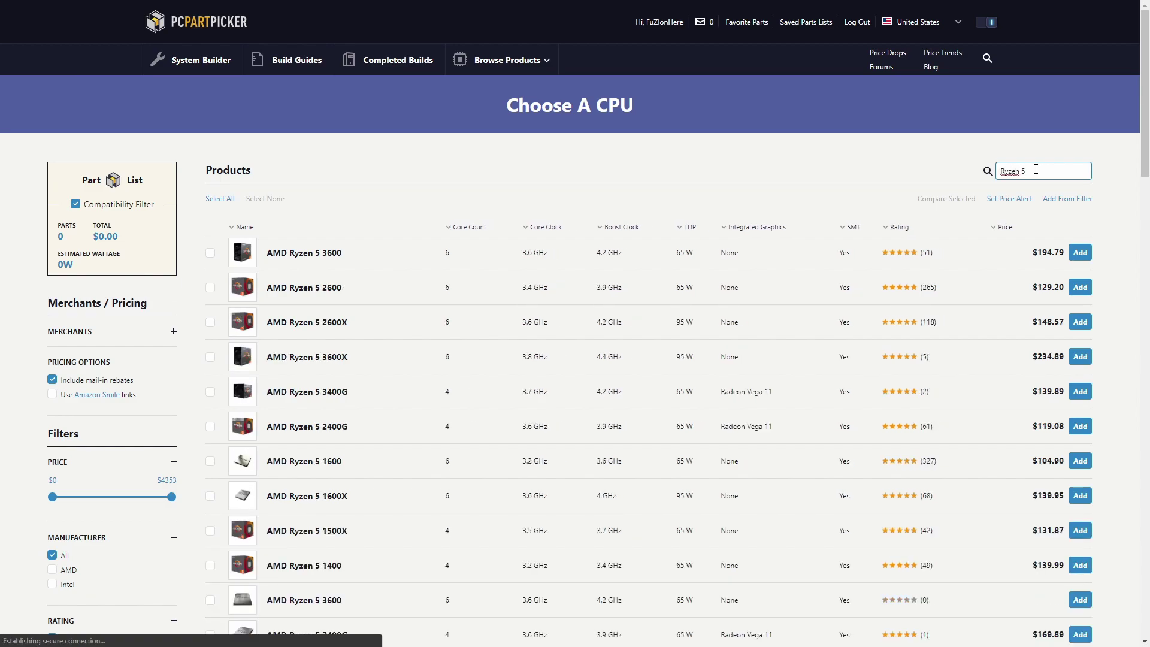
text( 1600)
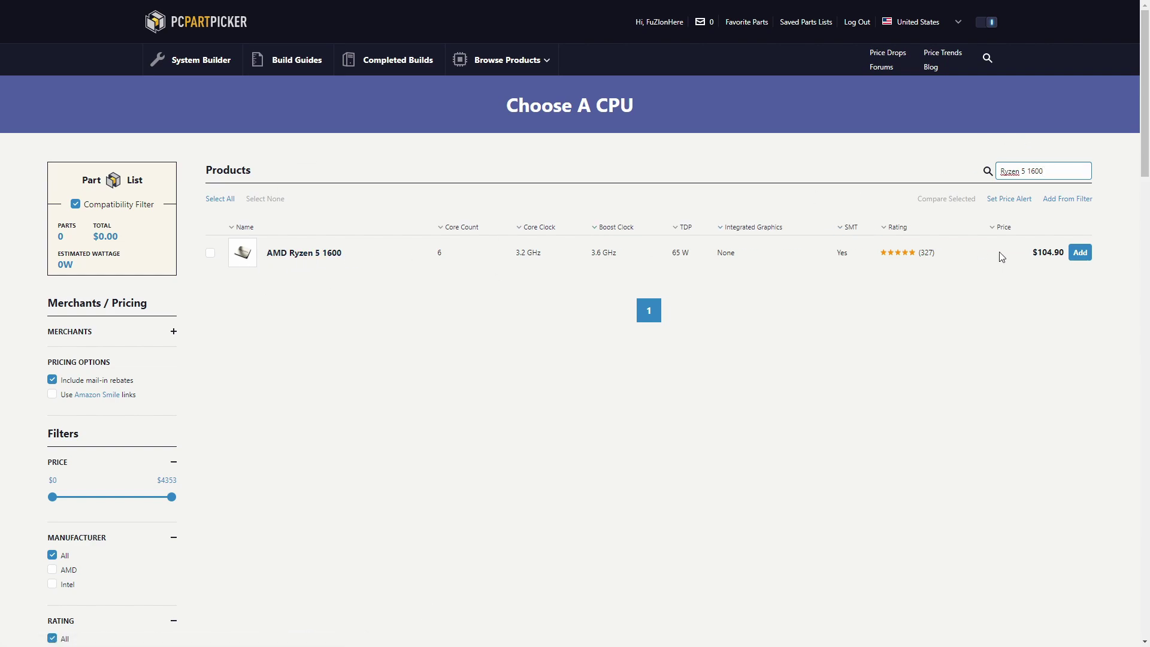
click(1081, 254)
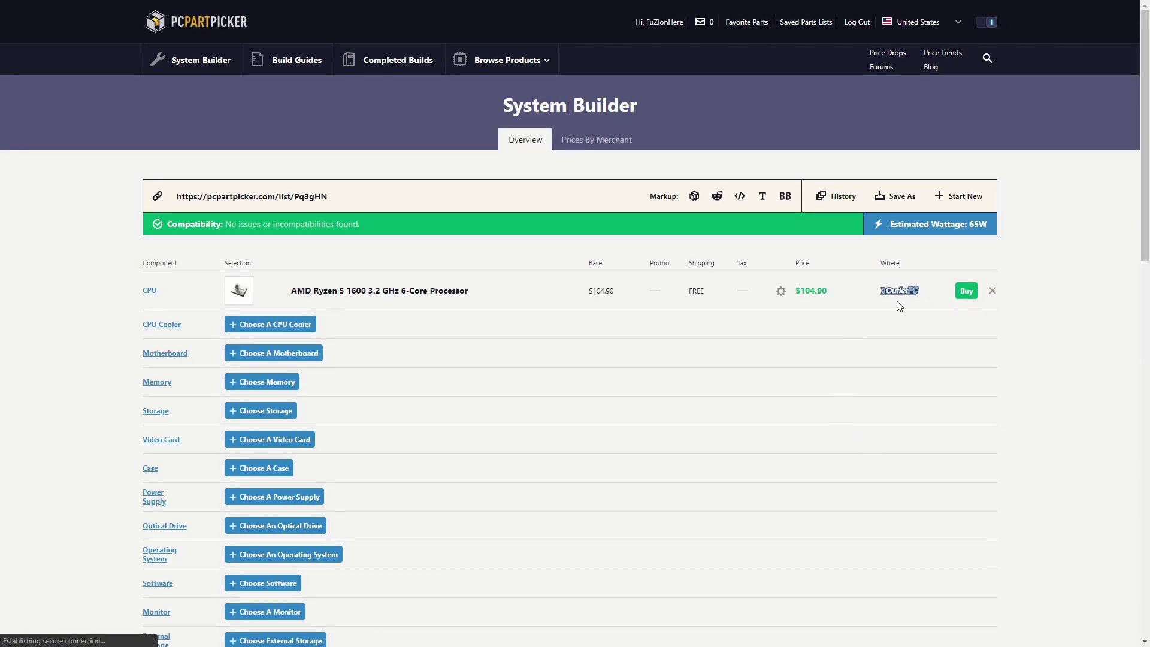
click(412, 296)
scroll(411, 283, down, 1)
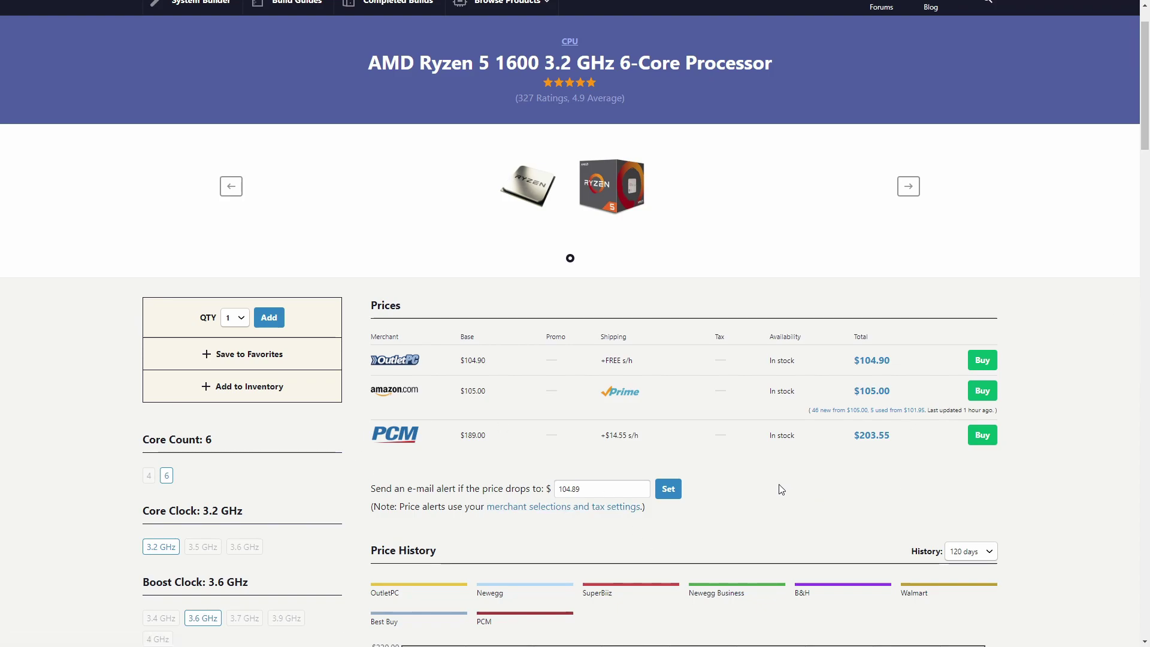
scroll(775, 439, down, 1)
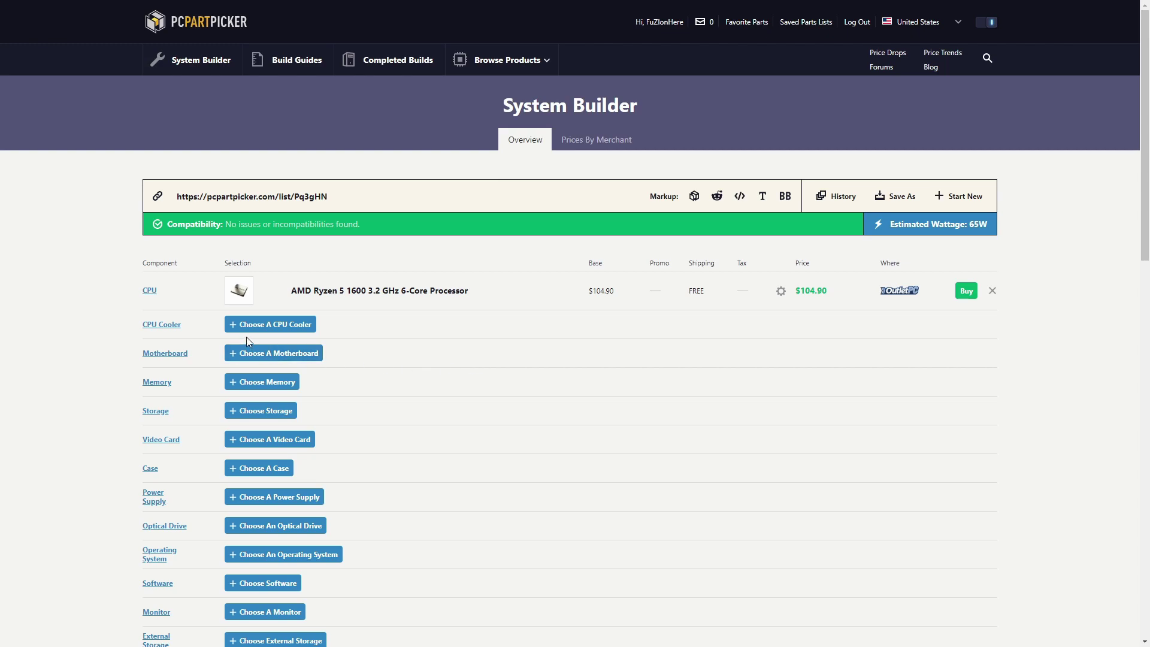
Step: List motherboards cheapest first, filtered to ATX form factor and AM4 socket
click(301, 354)
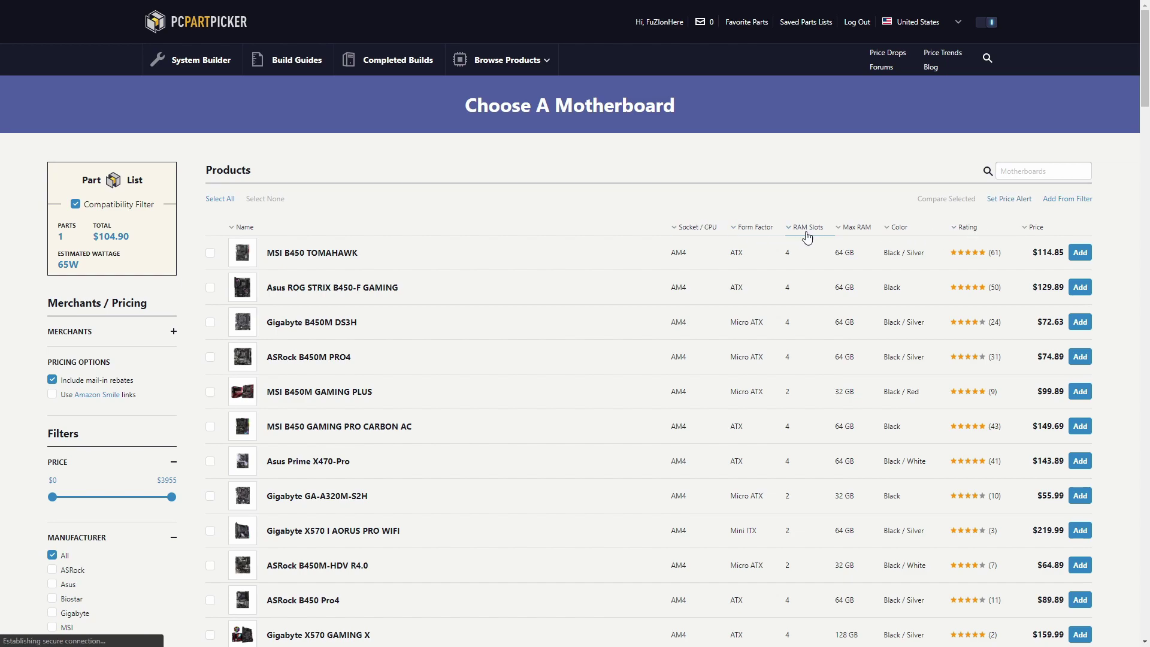
click(1046, 233)
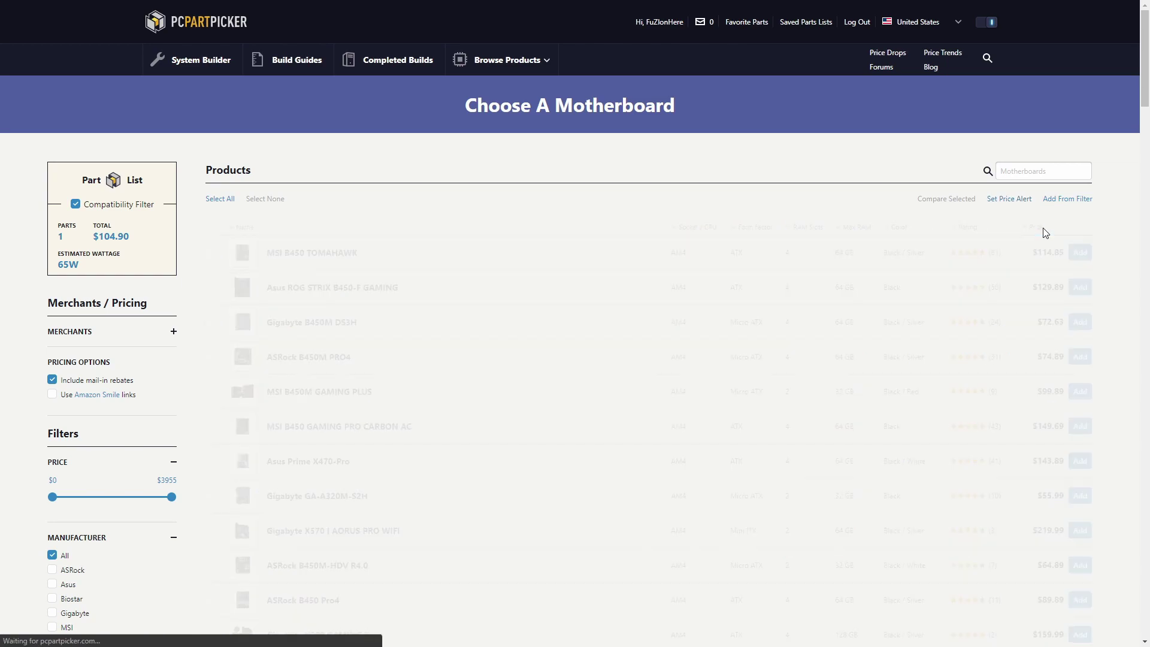
click(1043, 230)
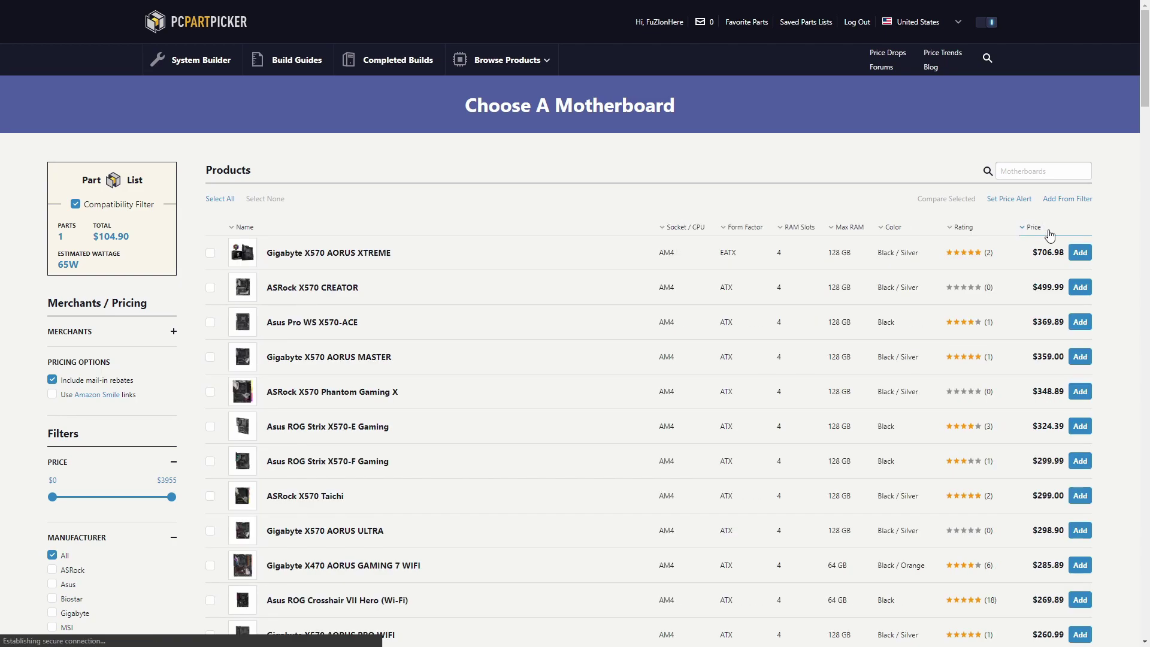
click(1038, 229)
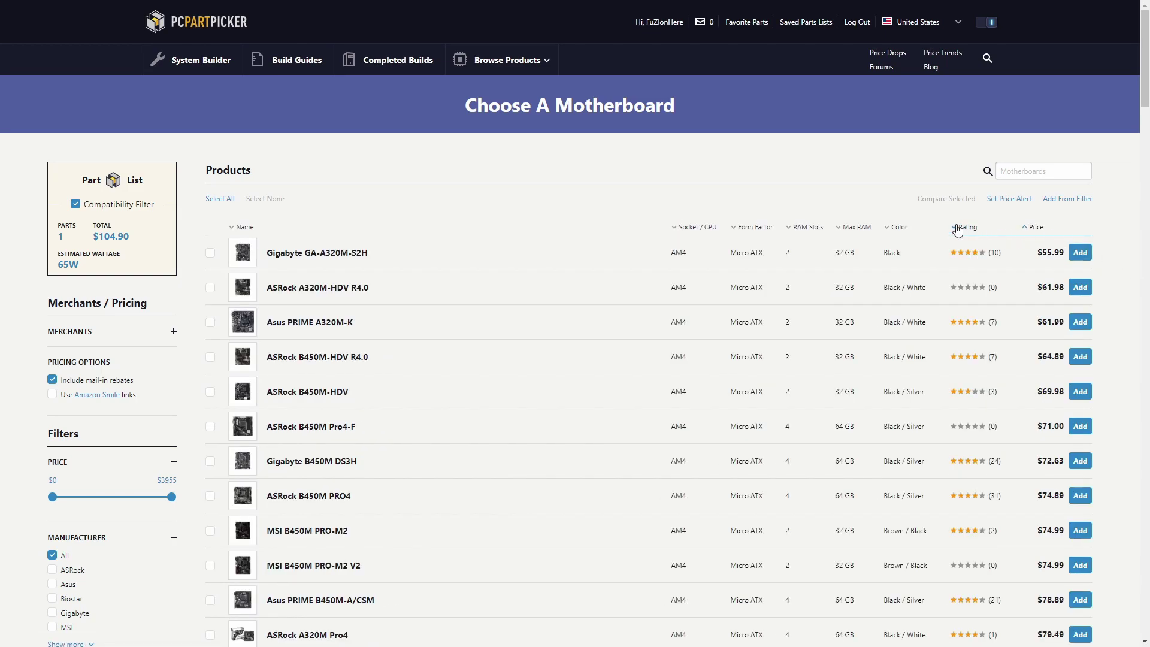
scroll(153, 301, down, 6)
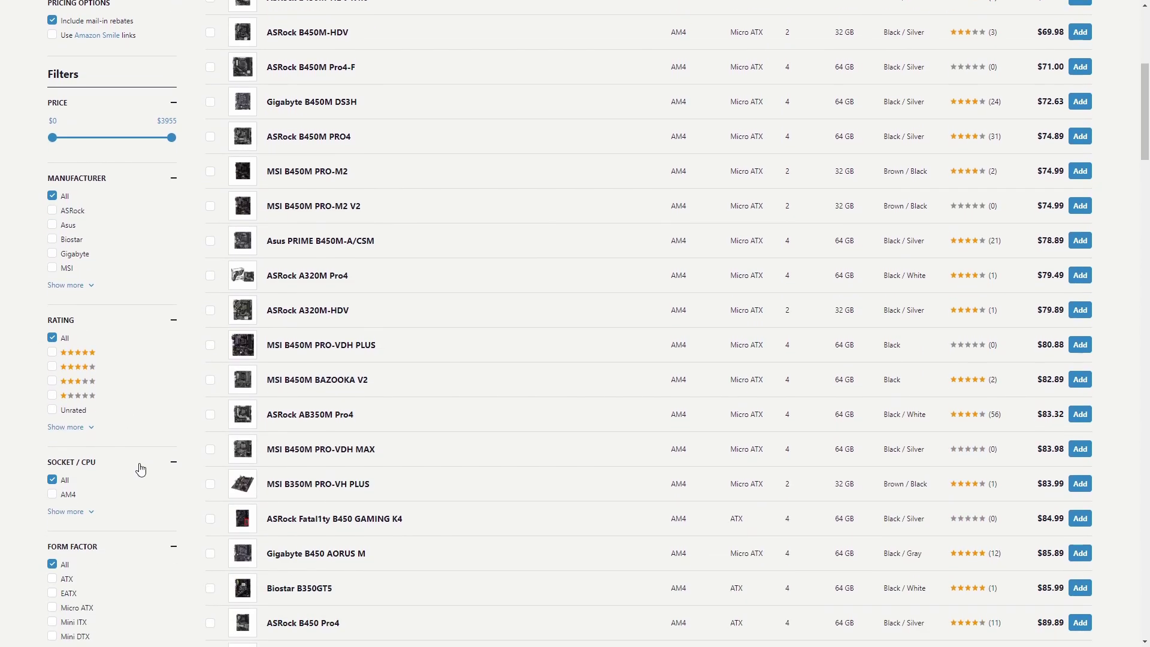
scroll(96, 469, down, 2)
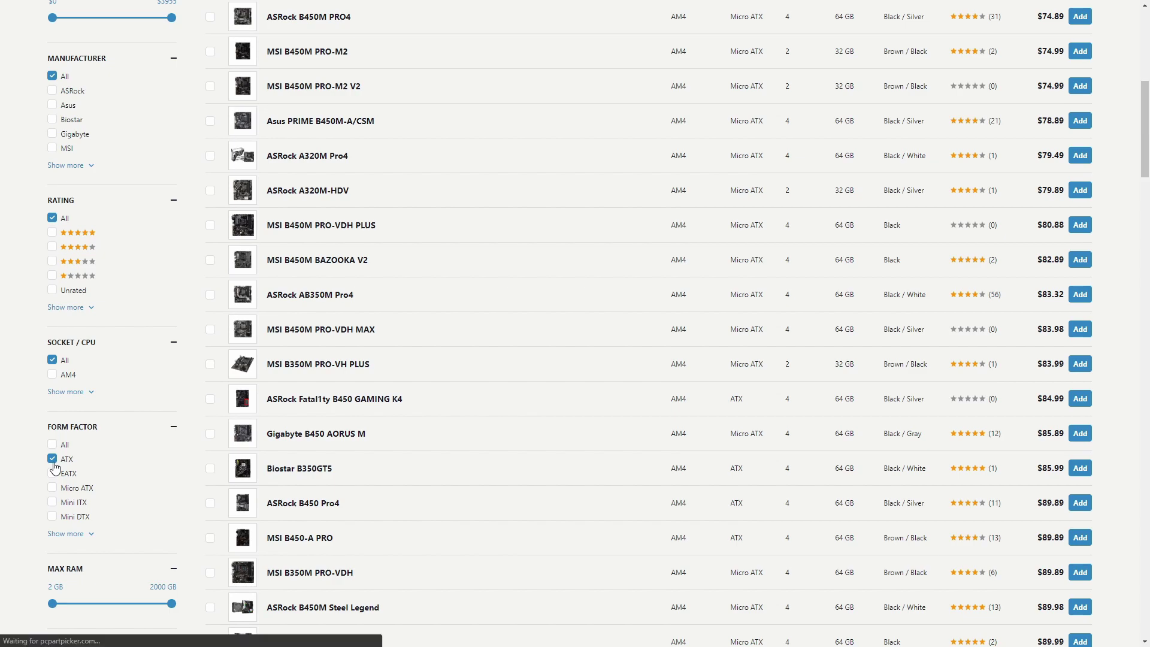
click(53, 462)
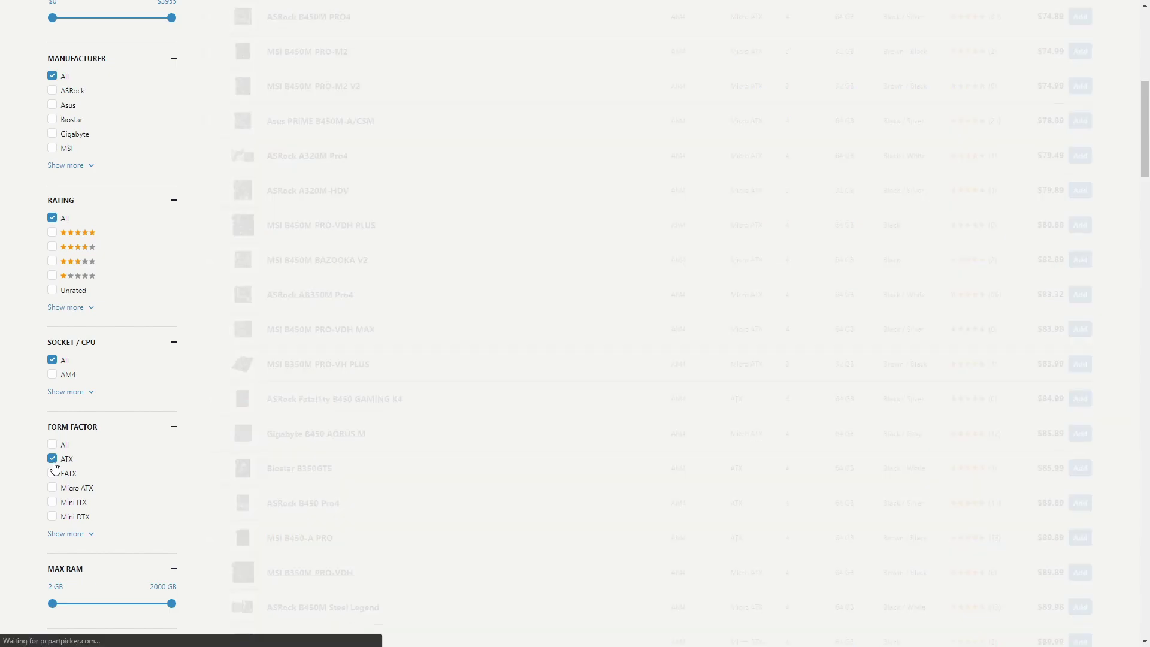
click(52, 375)
scroll(150, 381, up, 8)
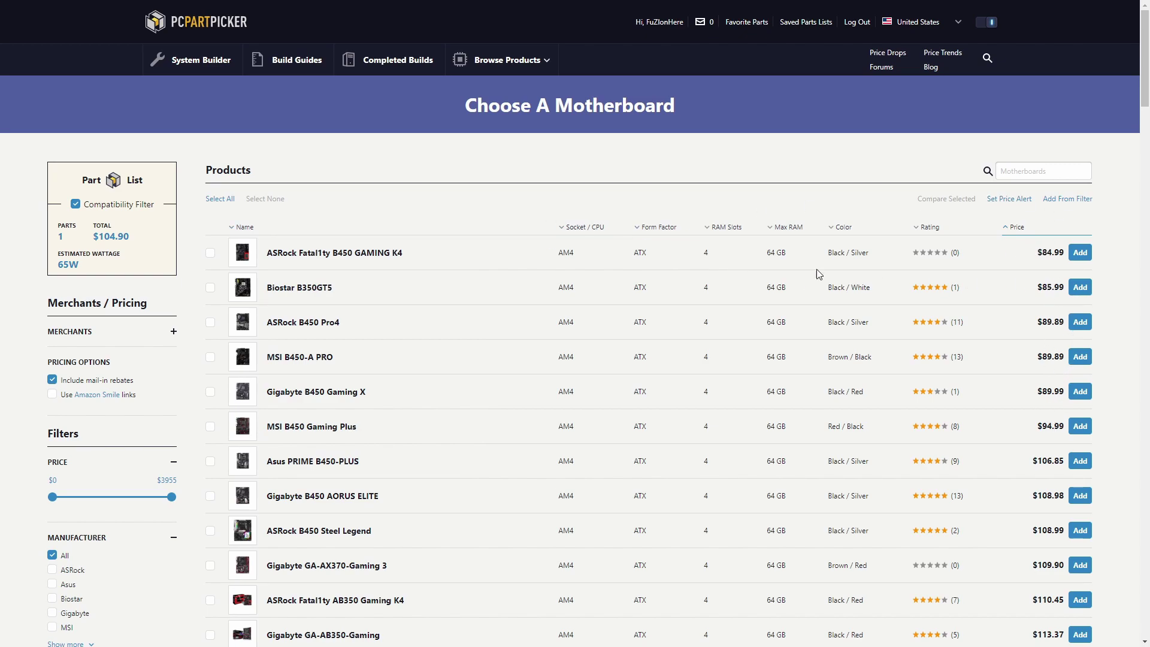
Step: Check the Biostar B350GT5 product page and photos, then add it to the list
click(315, 294)
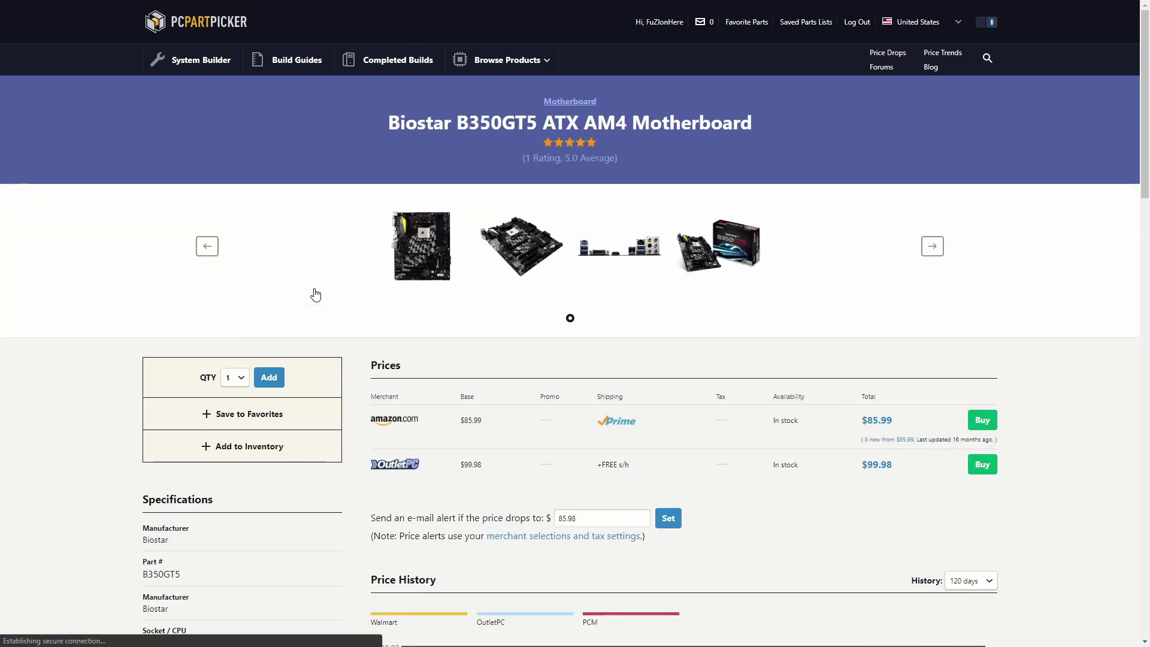
click(693, 239)
click(1130, 20)
key(alt+Left)
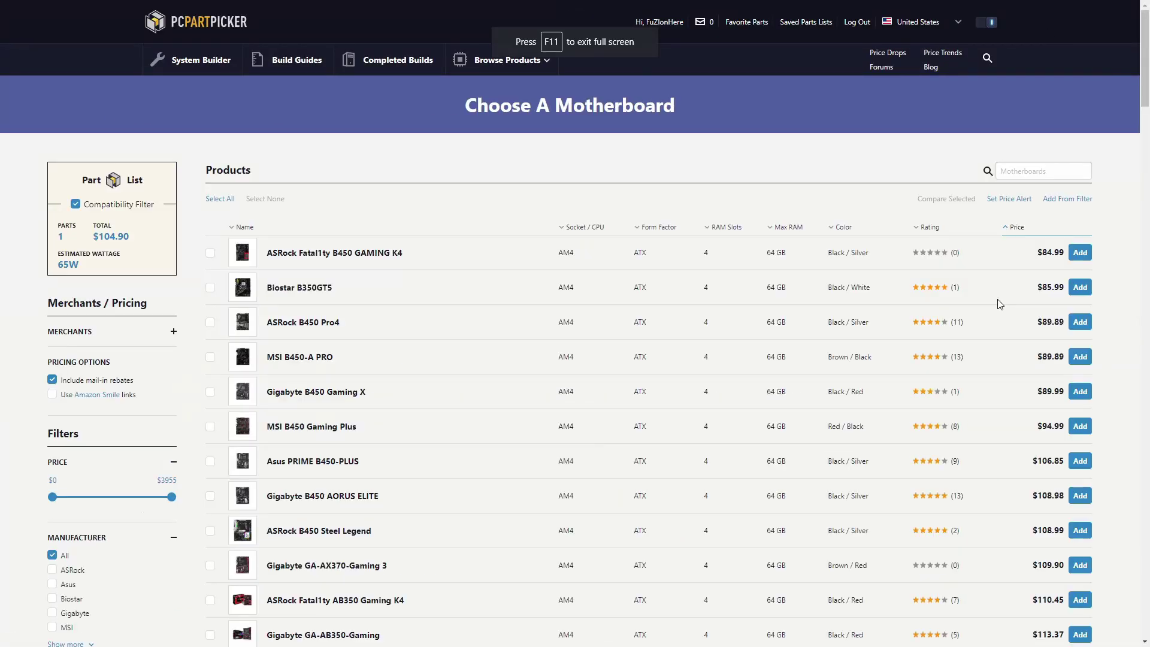
click(1082, 289)
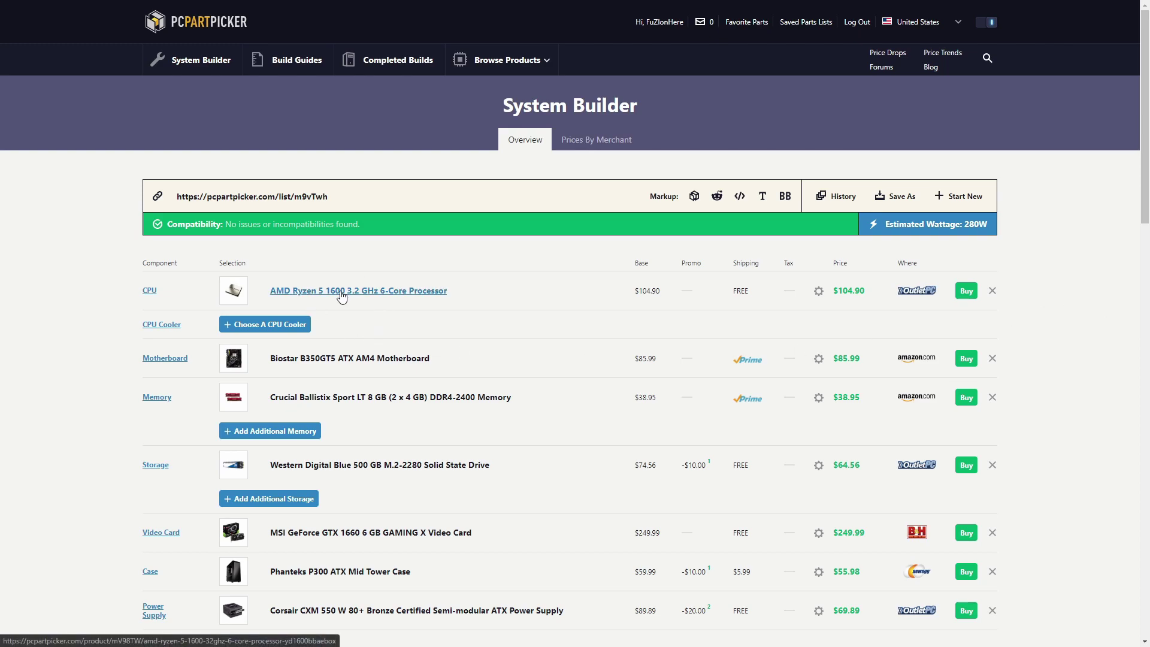
scroll(342, 296, down, 1)
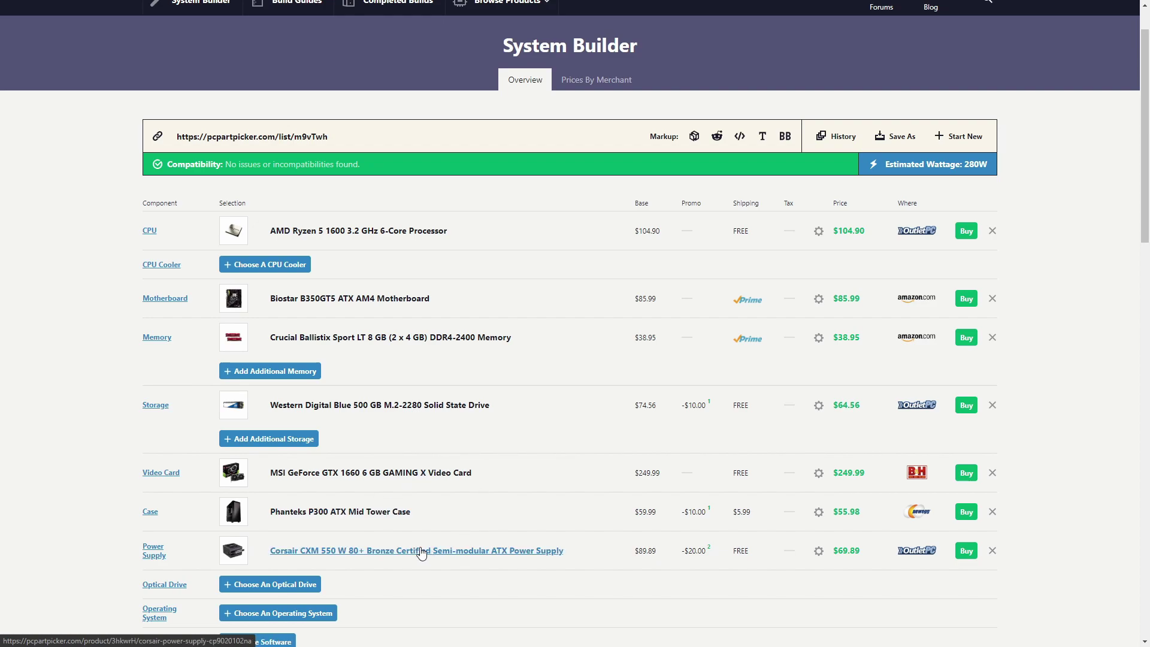
scroll(421, 552, down, 2)
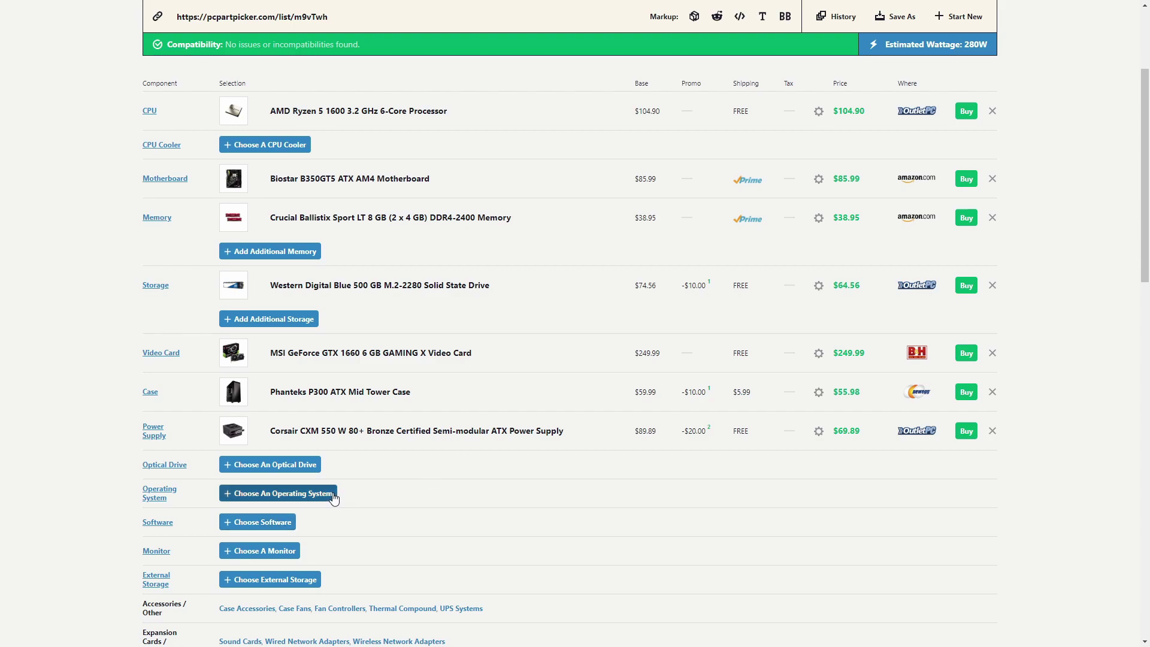
scroll(1079, 393, down, 5)
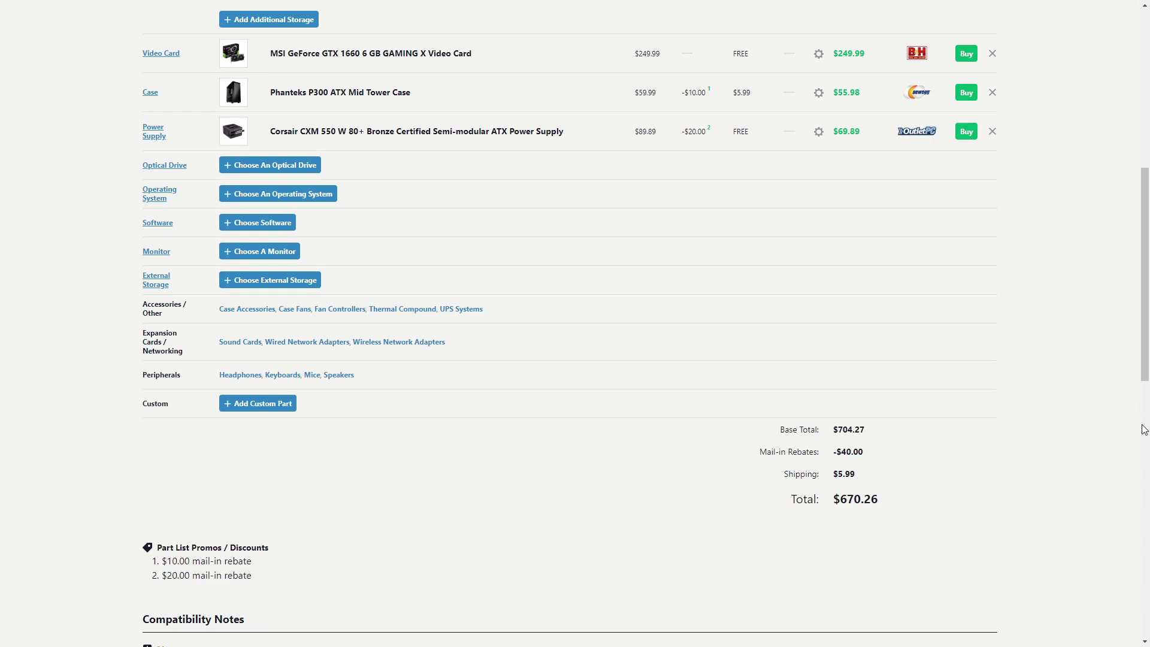
scroll(1083, 403, up, 8)
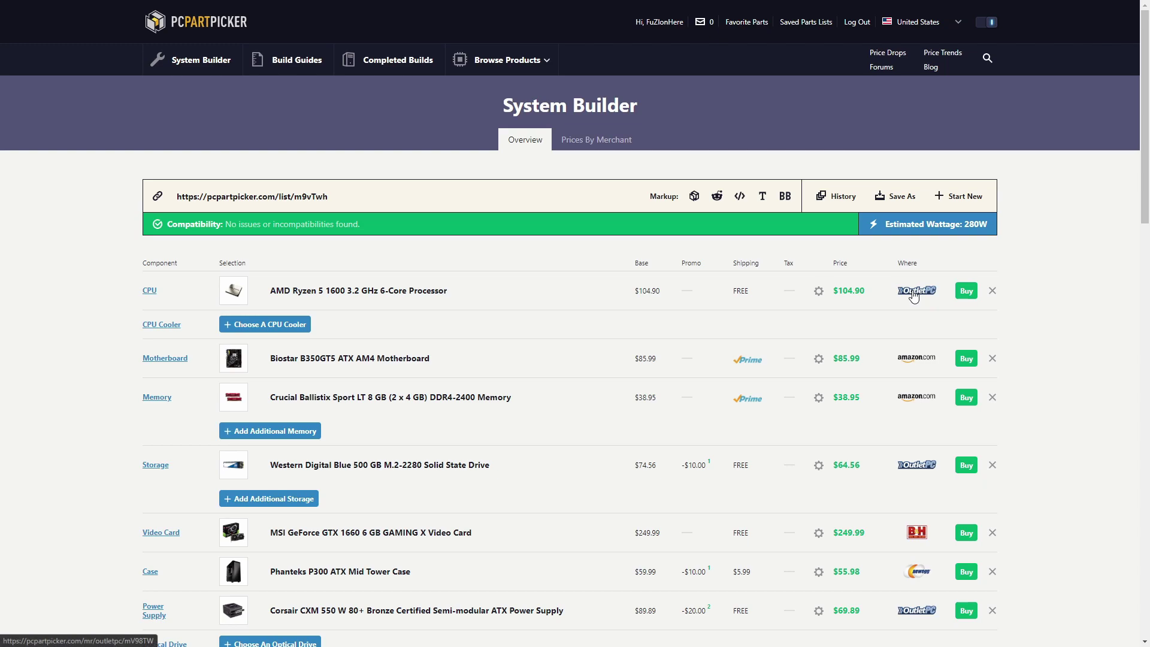
Step: Go from the home page to the Completed Builds listings
click(155, 27)
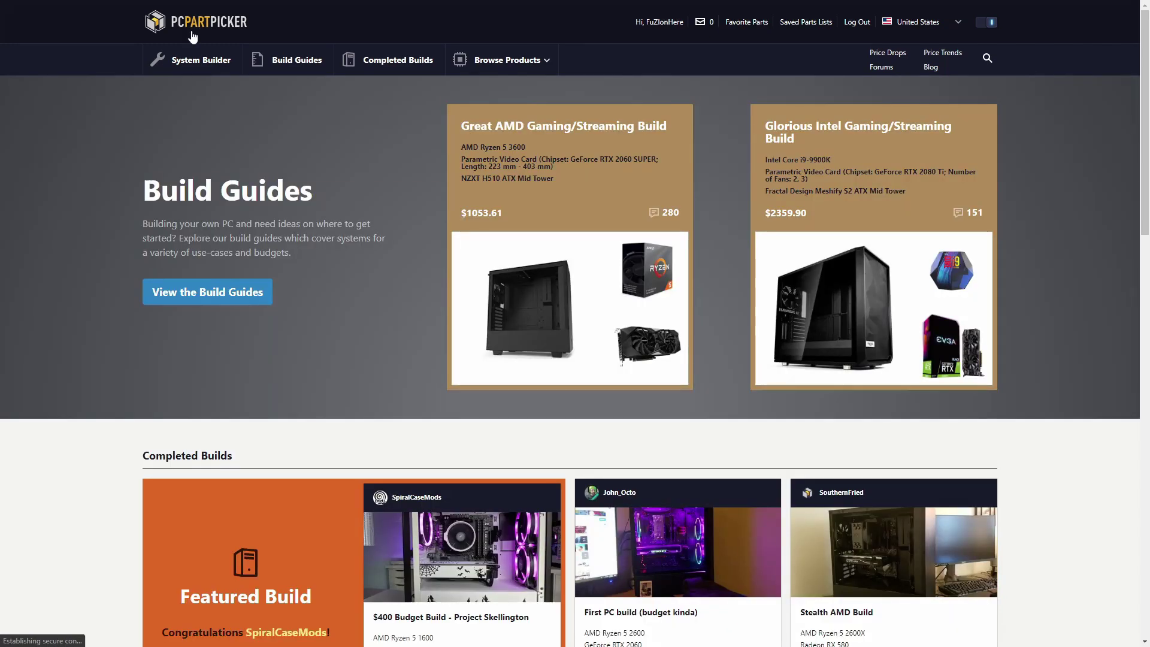
click(378, 62)
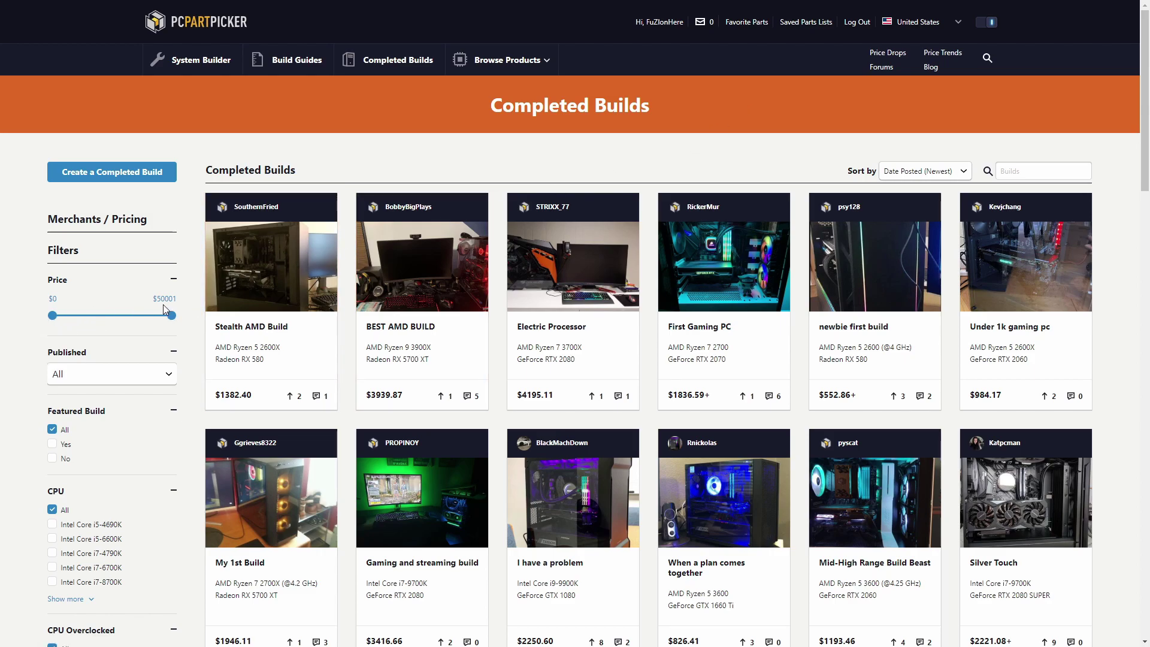
scroll(120, 395, down, 3)
scroll(98, 427, down, 4)
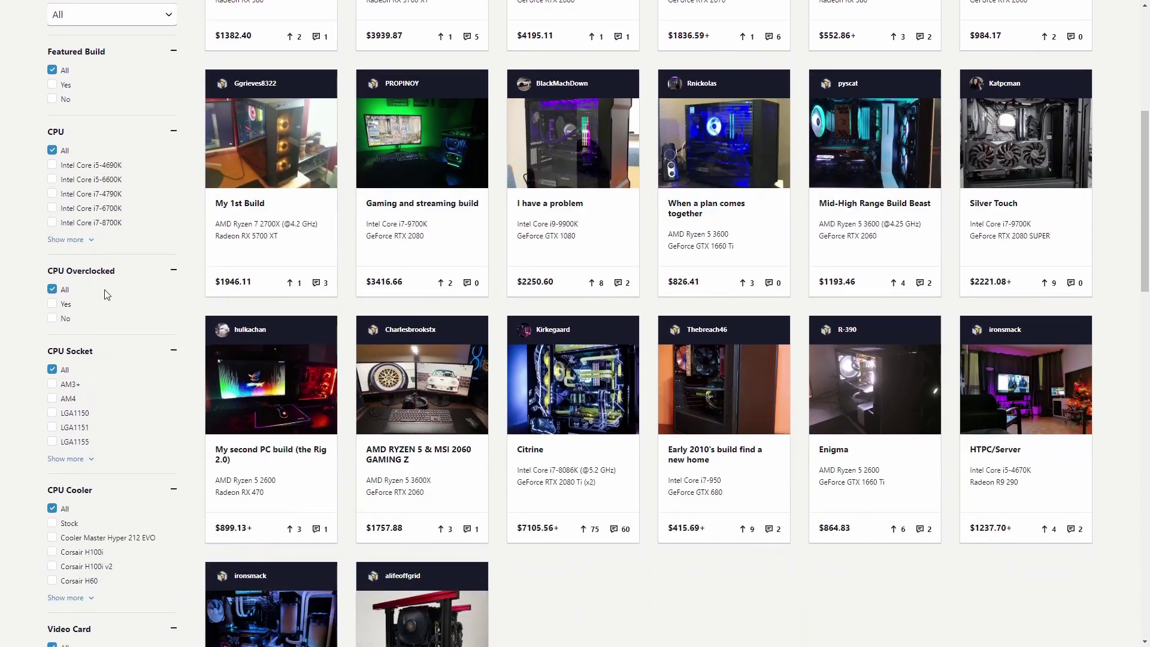
Step: Expand the full CPU filter list and look through the sidebar filter options
click(90, 235)
scroll(96, 209, down, 7)
scroll(90, 168, up, 6)
scroll(90, 406, down, 5)
scroll(184, 428, down, 1)
right_click(124, 424)
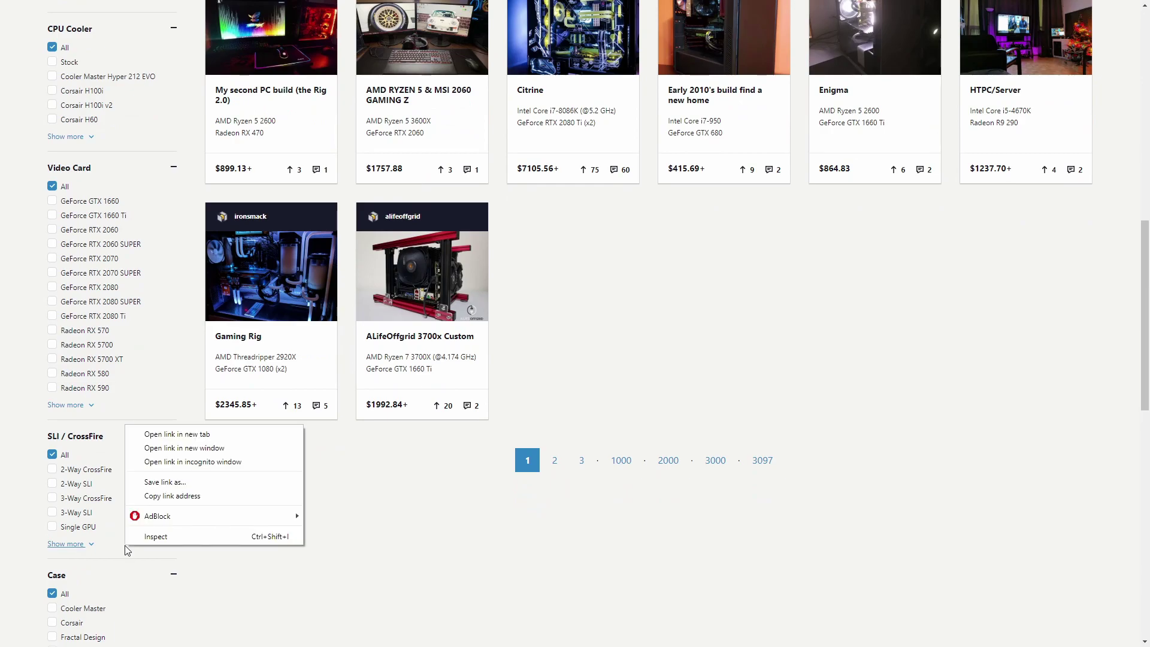
click(628, 329)
scroll(628, 330, up, 12)
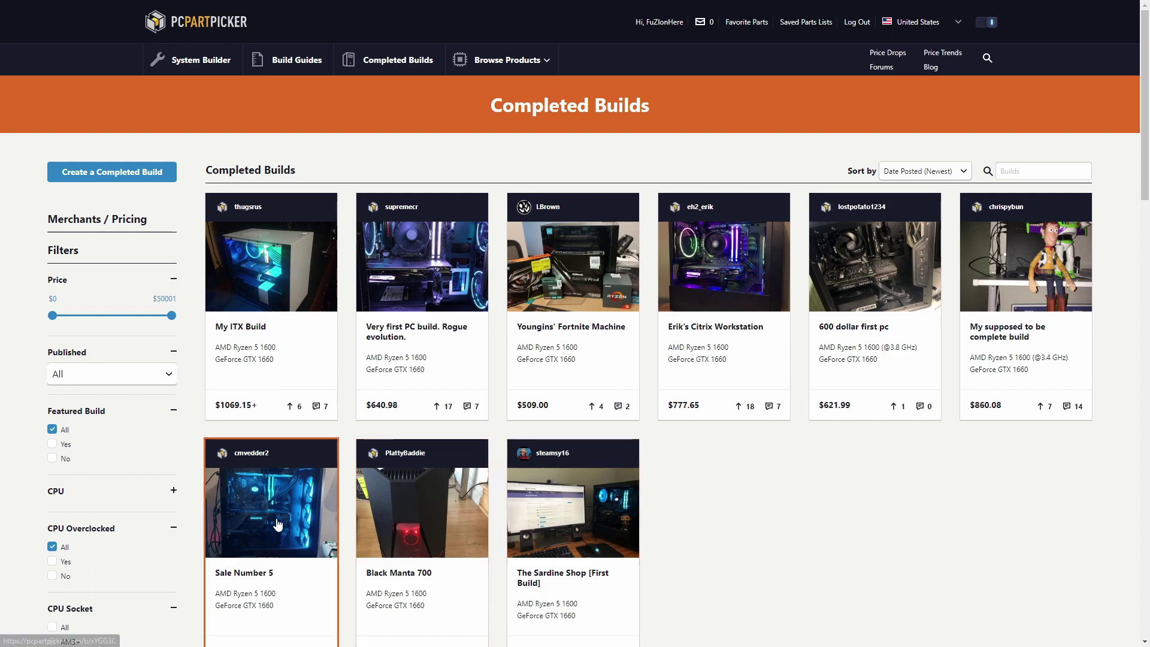
scroll(699, 501, down, 2)
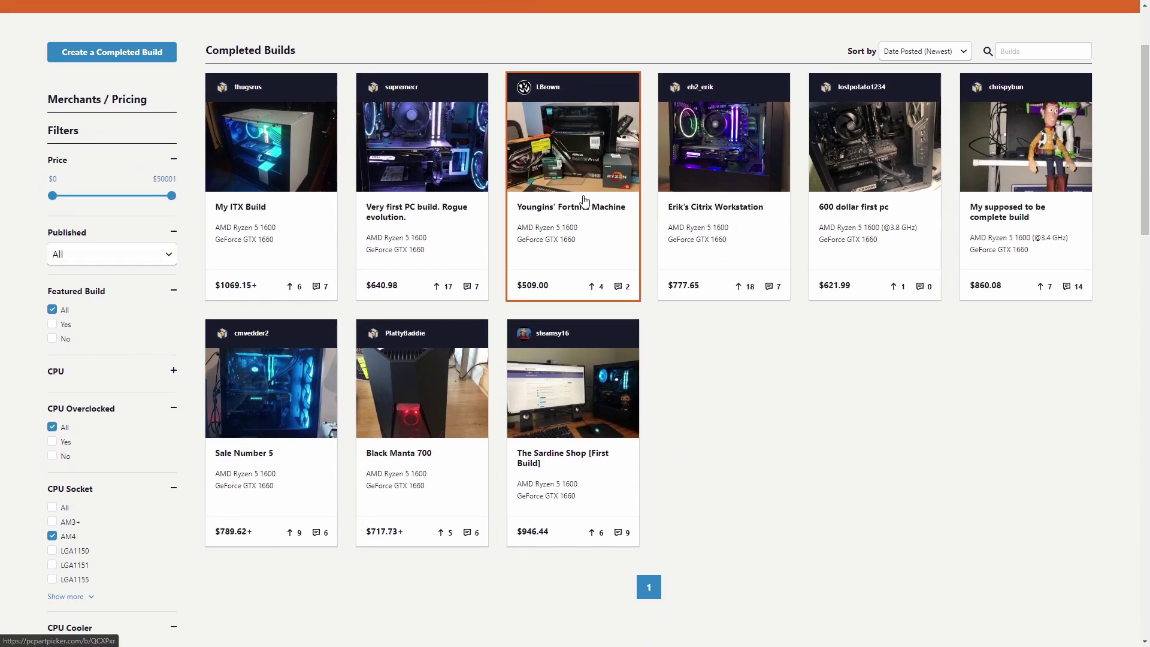
scroll(890, 457, up, 1)
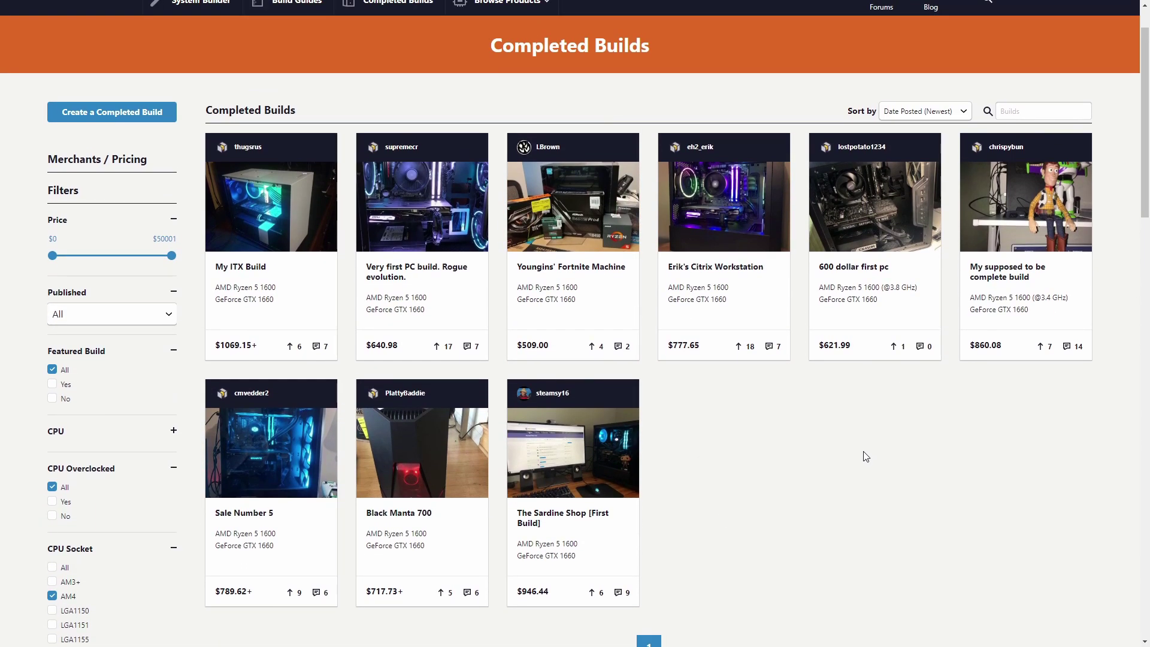
click(412, 302)
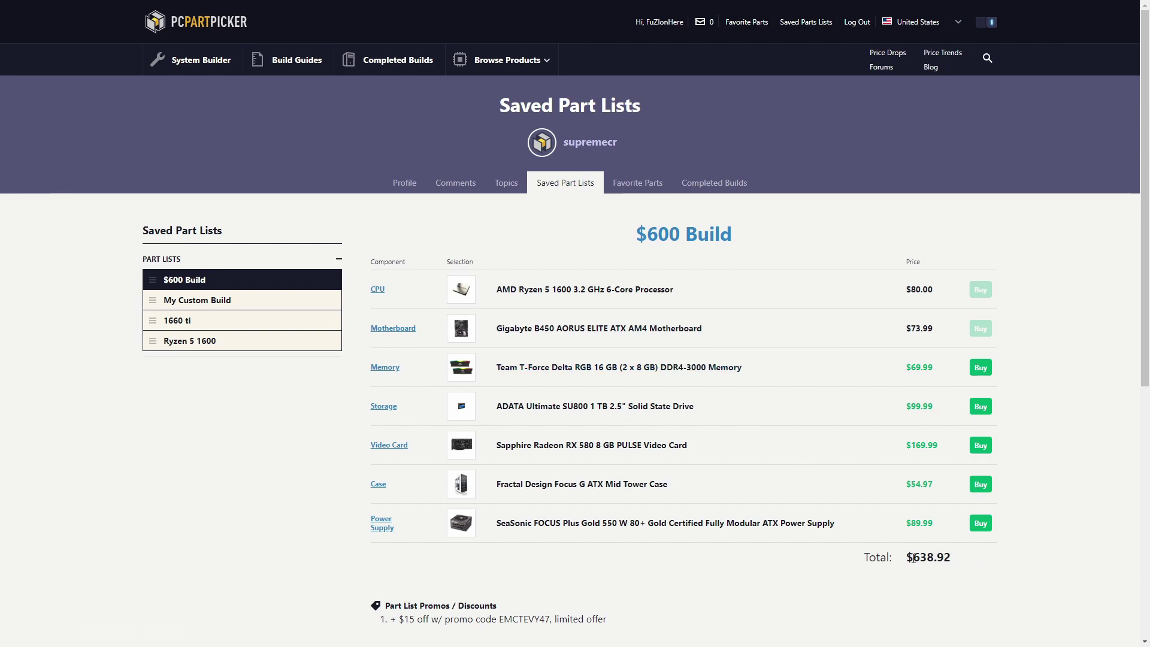
drag(913, 558, 1011, 569)
click(1047, 354)
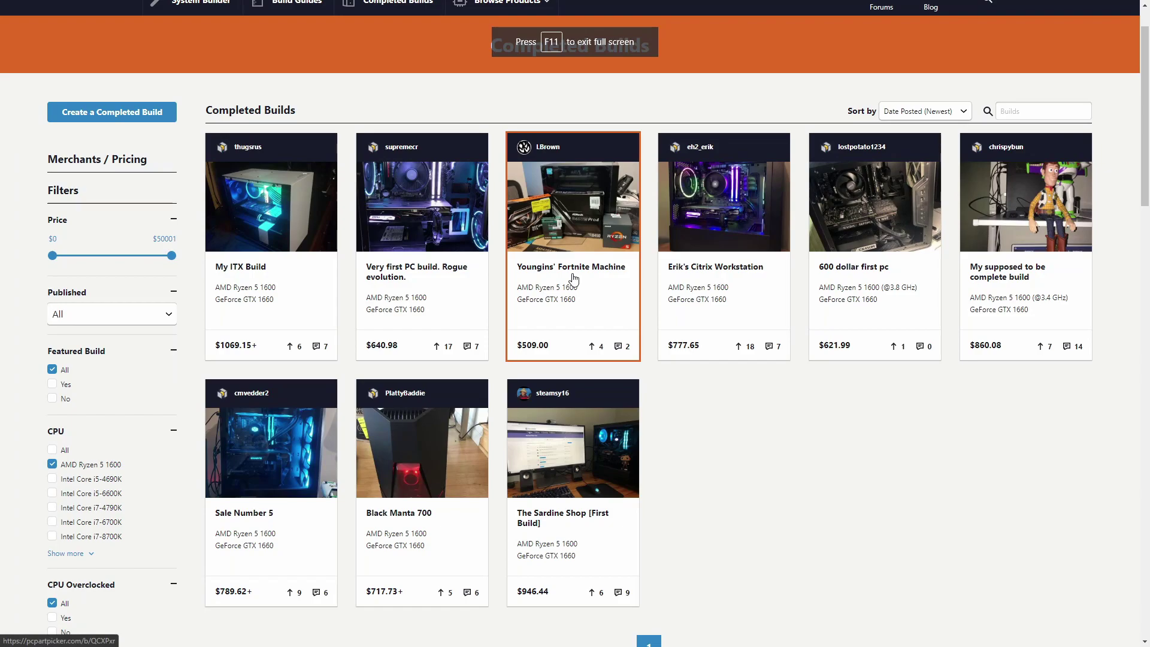
Step: Open Youngins' Fortnite Machine, read its description, and view its first photo full-size
click(575, 291)
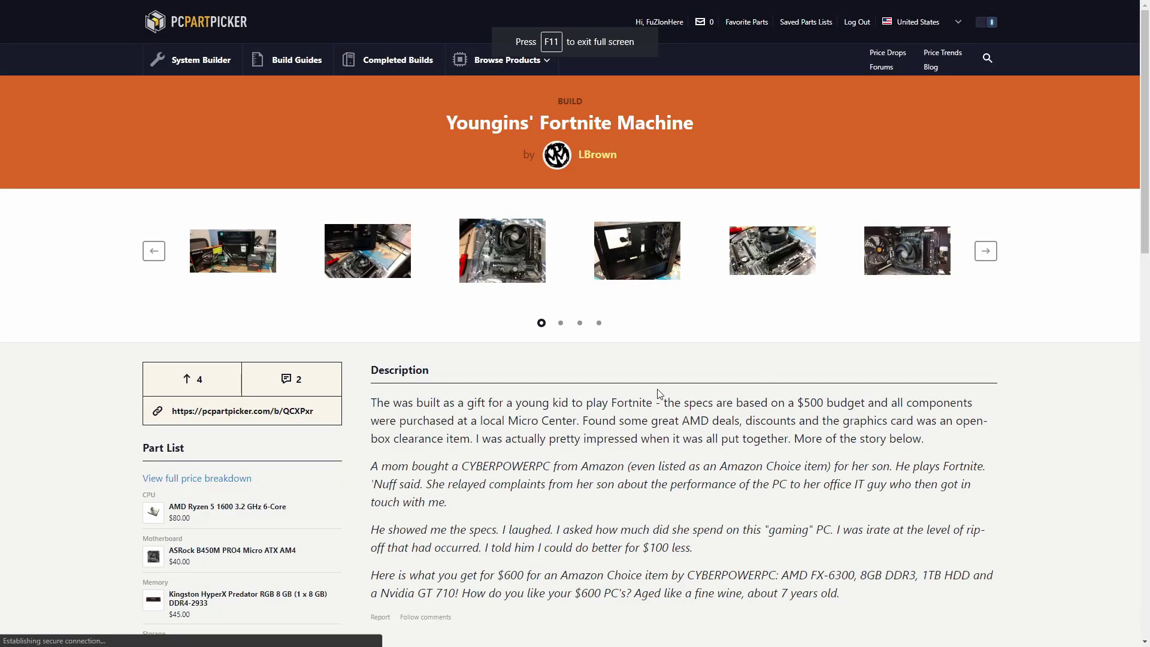
scroll(558, 288, down, 3)
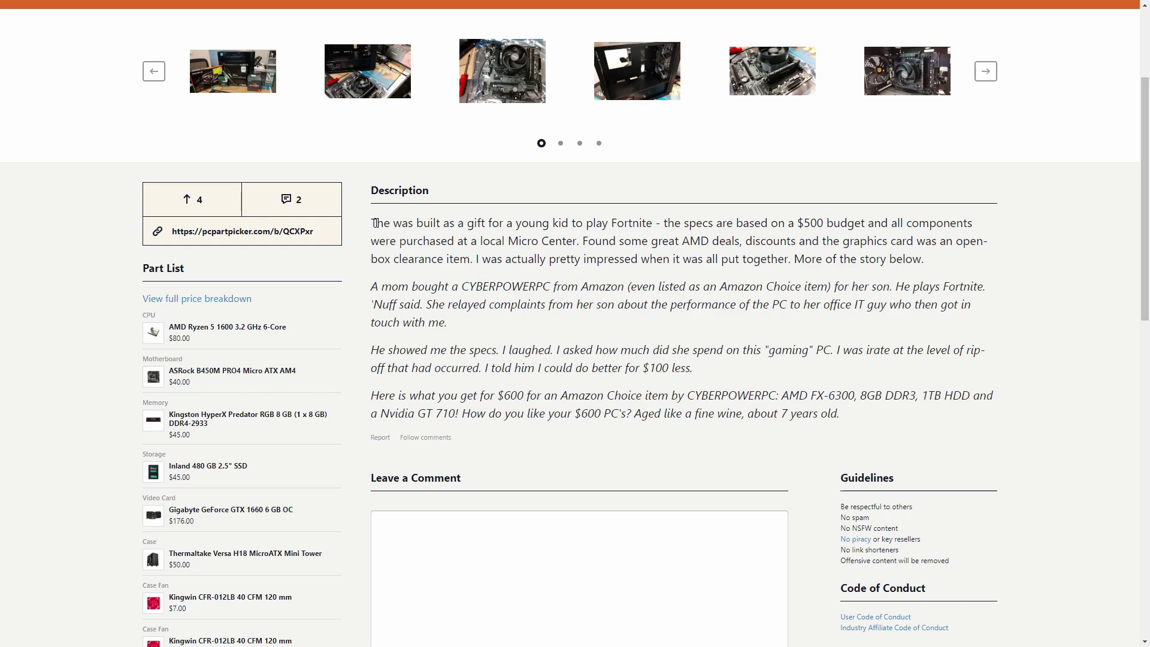
drag(374, 222, 863, 223)
click(821, 285)
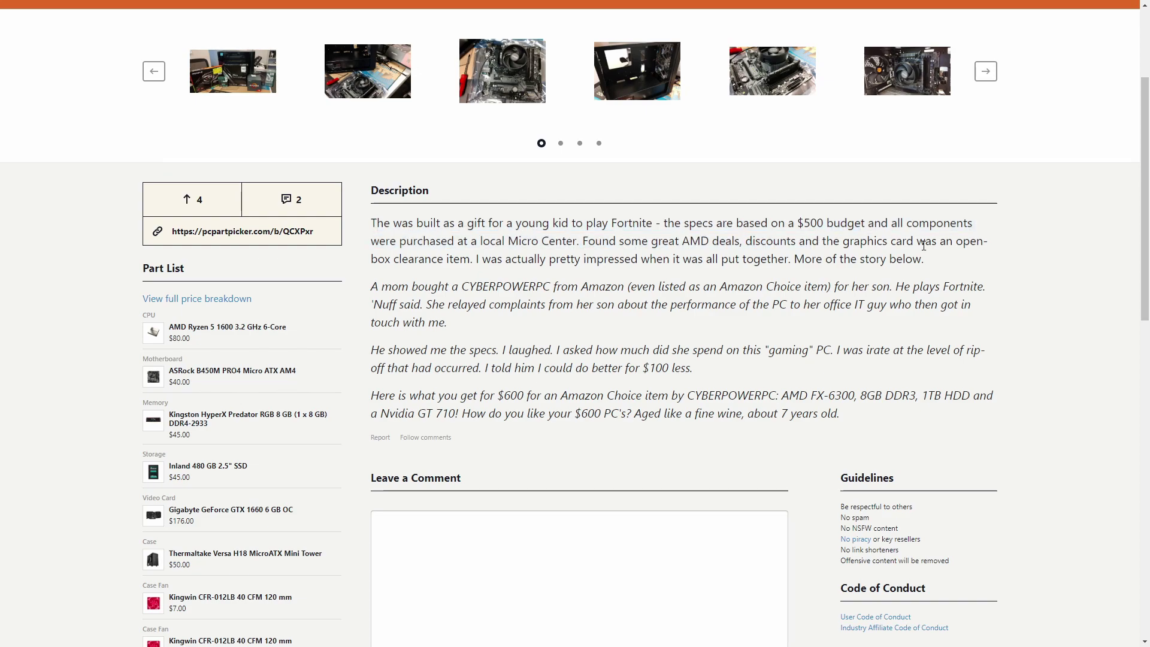
scroll(821, 286, up, 3)
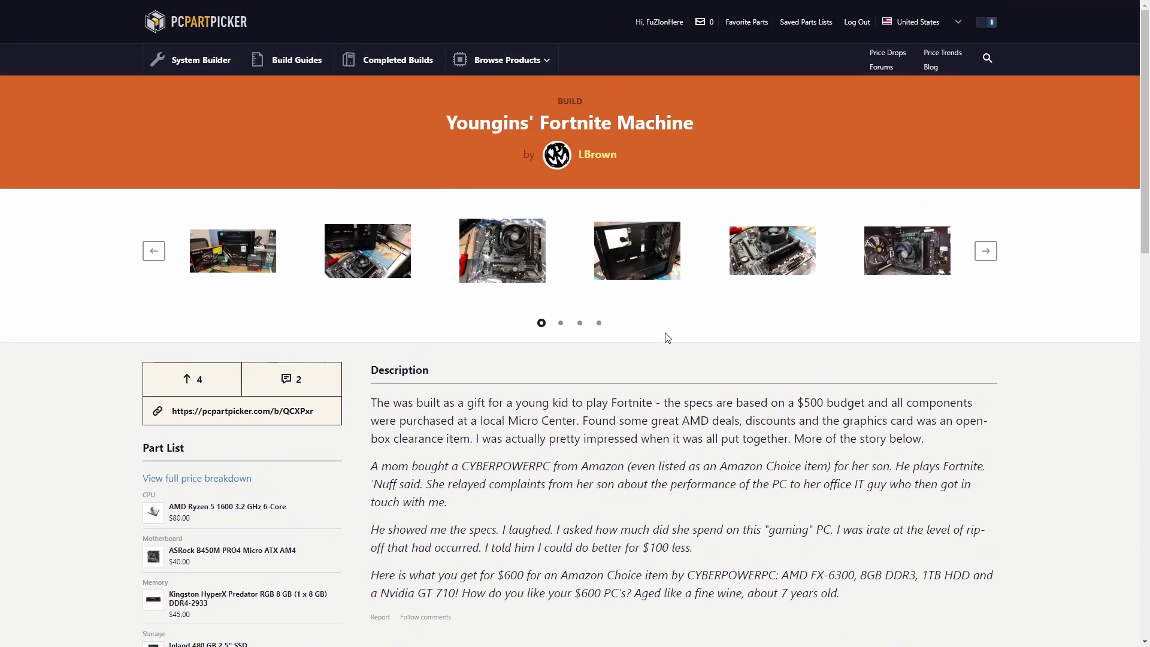
click(233, 250)
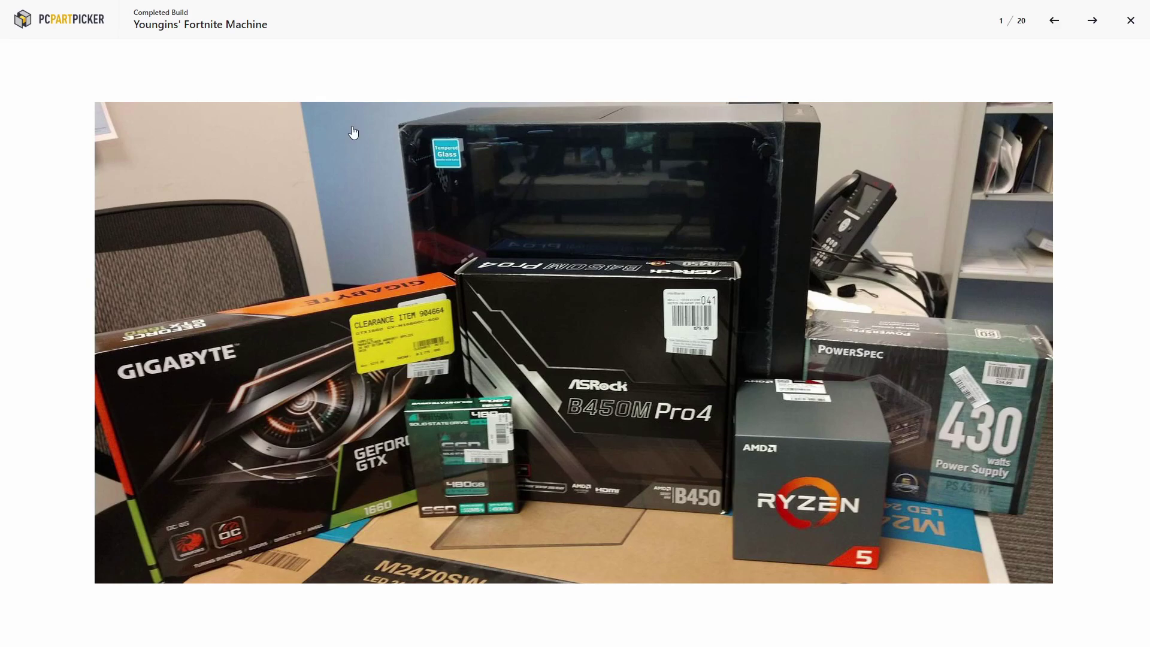
click(575, 41)
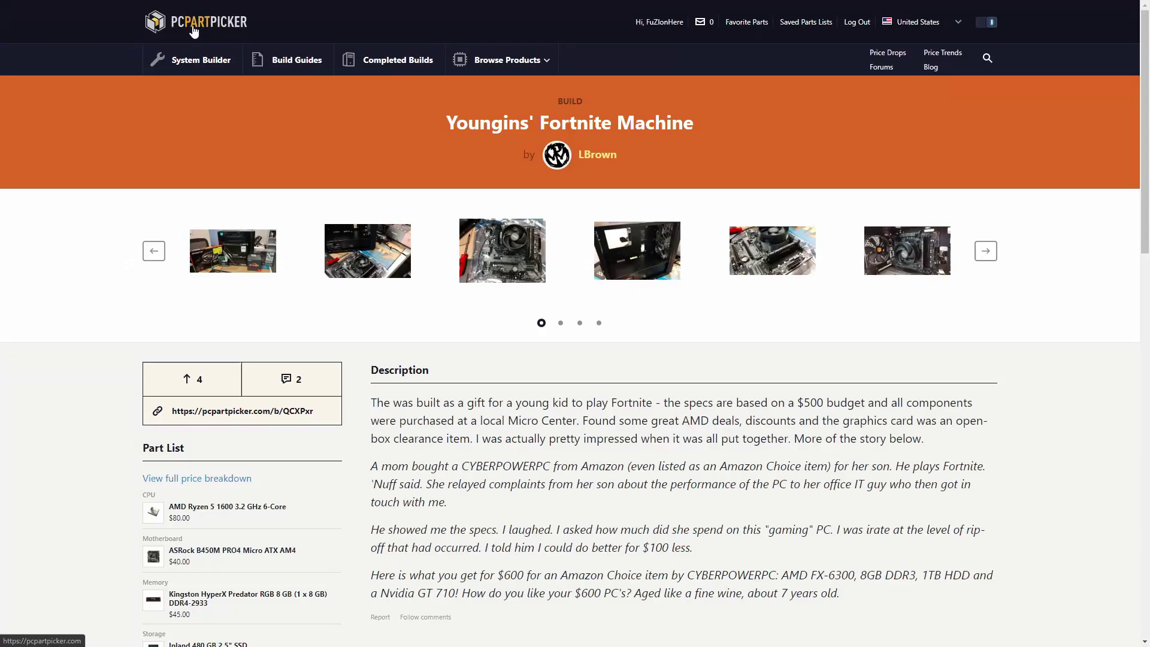
click(197, 30)
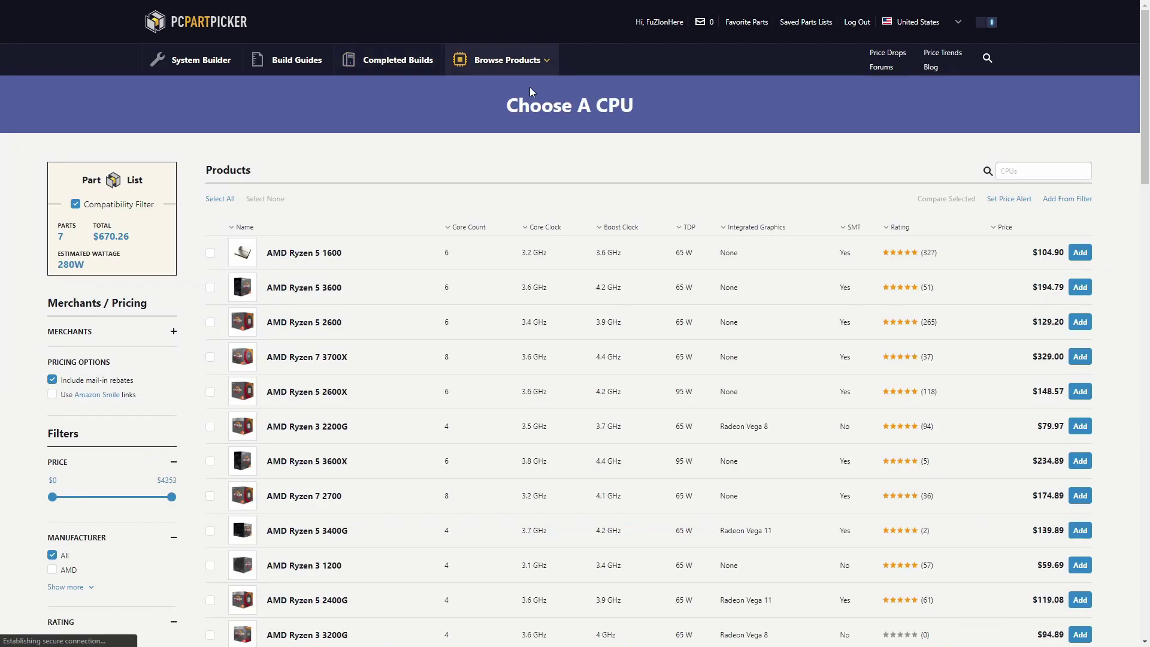
scroll(580, 334, down, 7)
scroll(192, 122, up, 7)
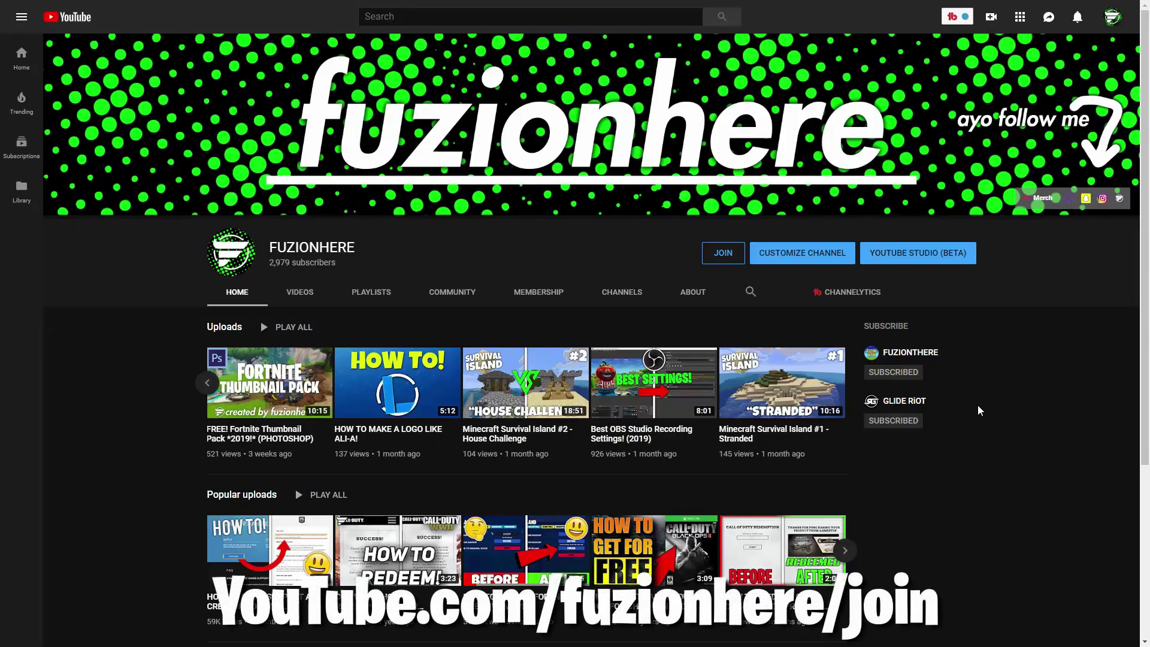
Step: Open the channel's Membership dialog and select the $4.99/month Mega Supporter tier
click(725, 256)
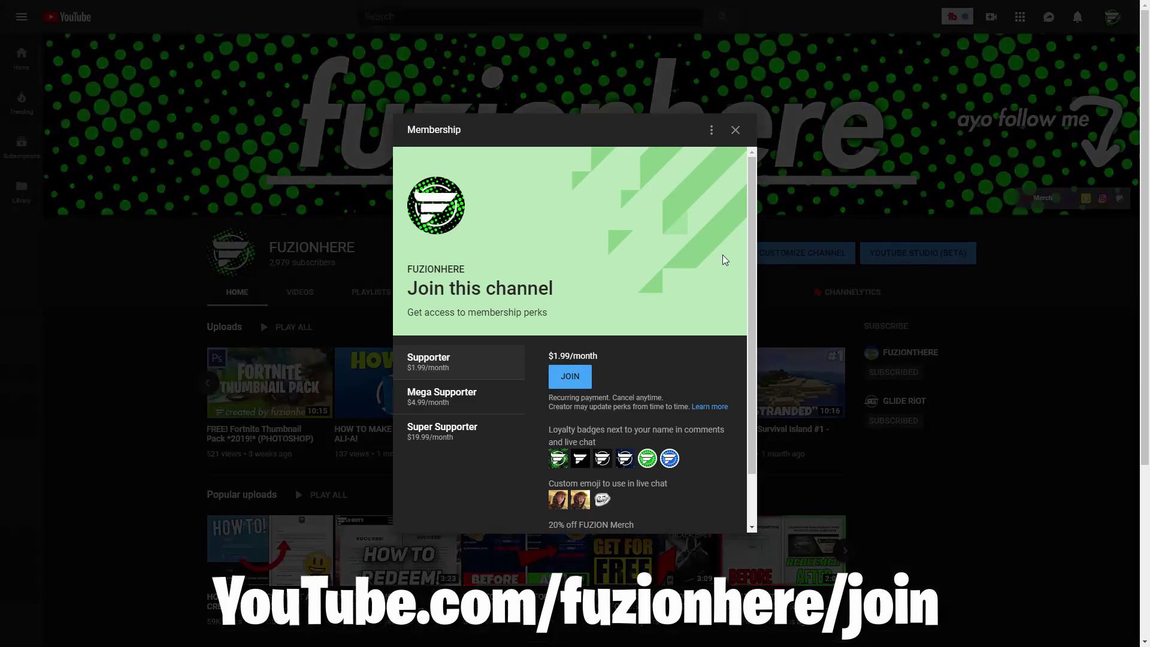
scroll(603, 421, down, 1)
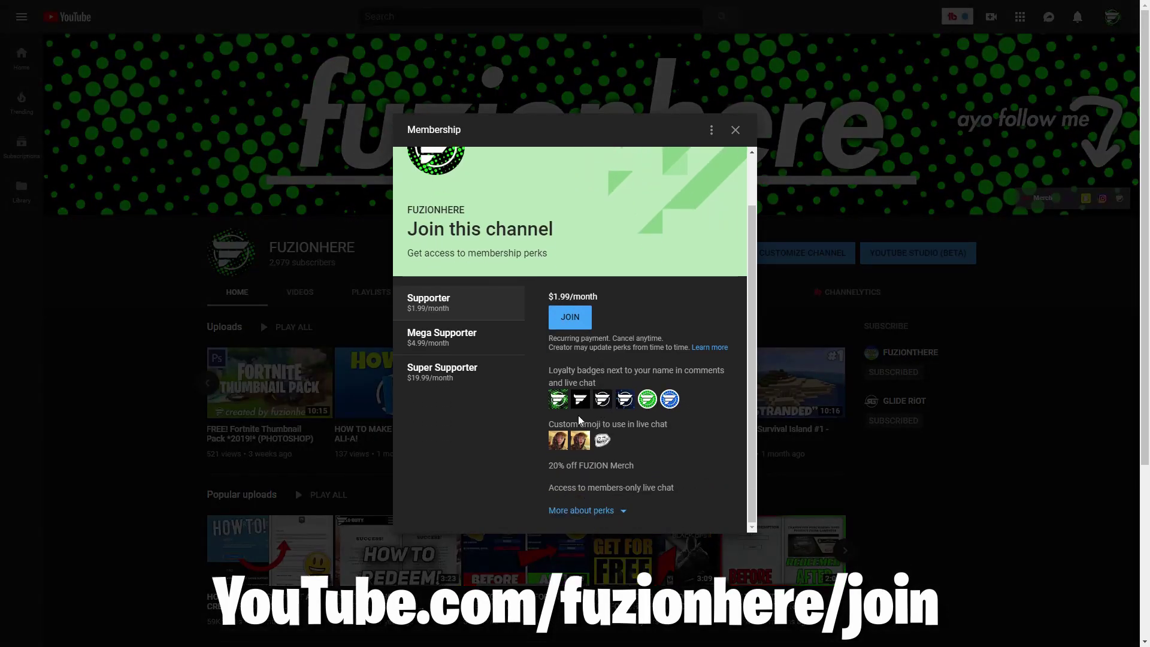
click(442, 338)
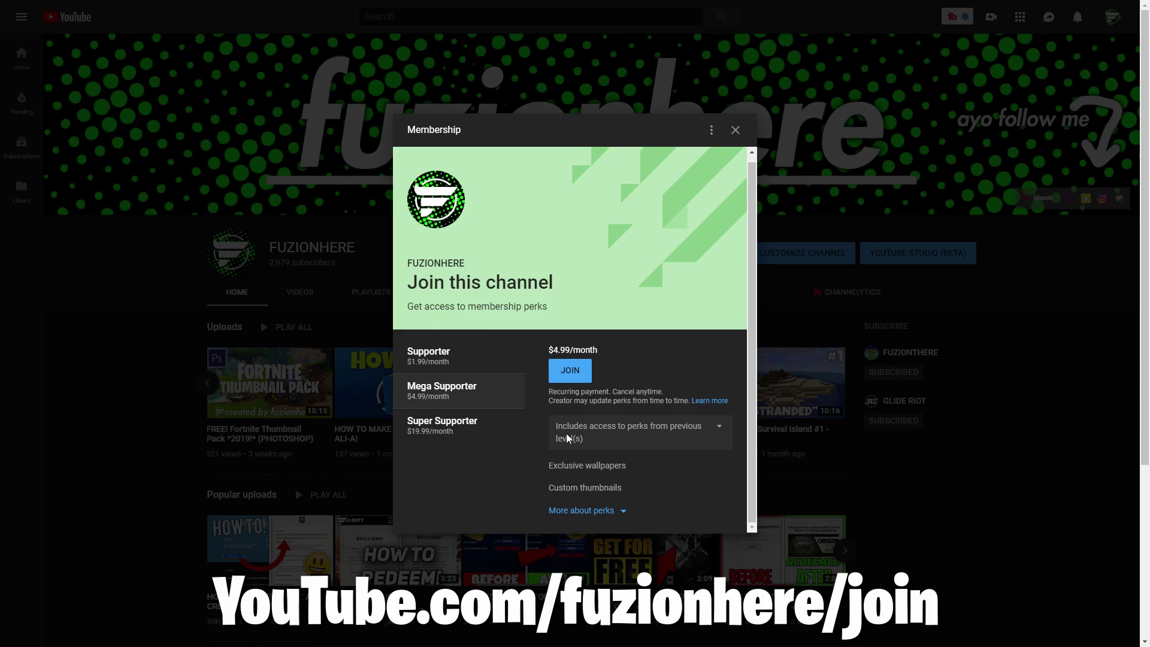